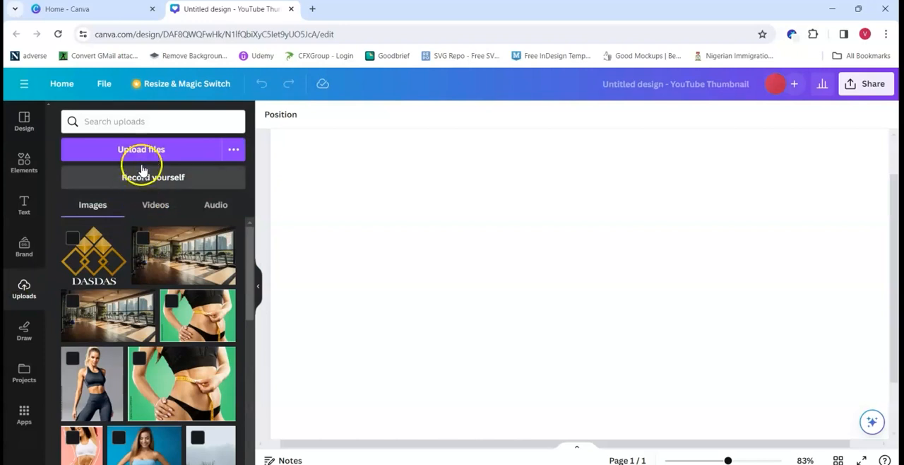
# Step: Upload the photo of the woman on the blue background, add it to the page, enlarge it and place it on the page's right side
pyautogui.doubleClick(335, 111)
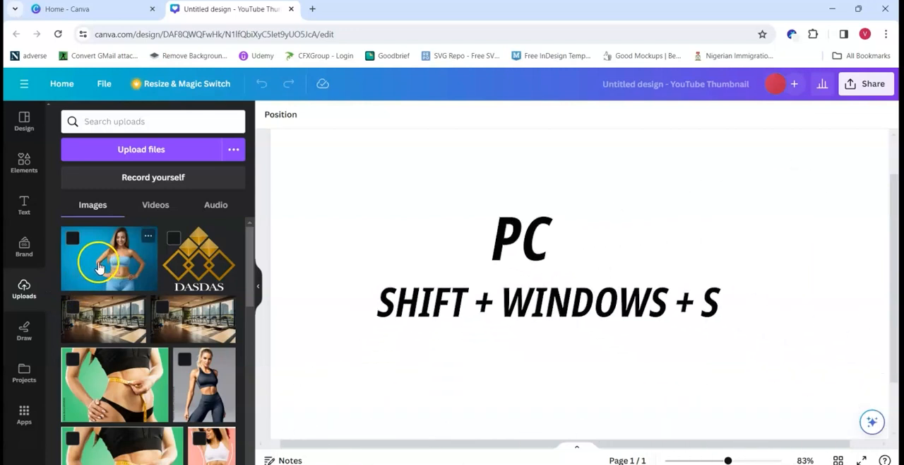
pyautogui.click(99, 267)
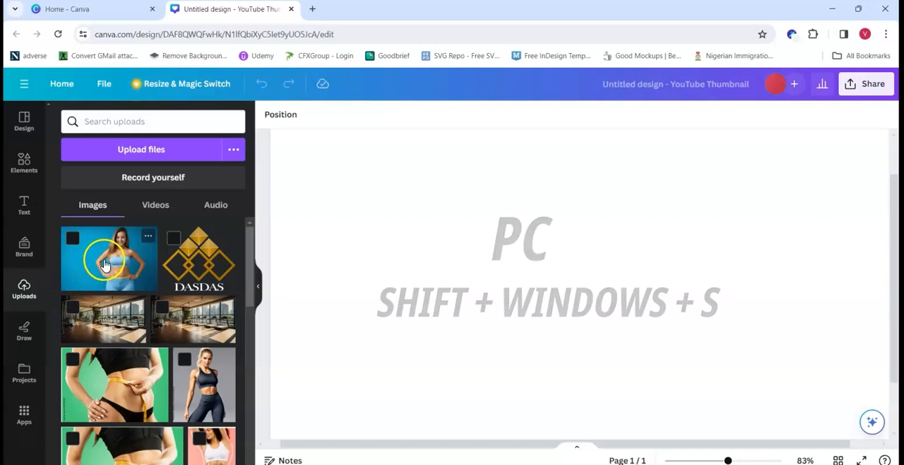
pyautogui.moveTo(767, 406); pyautogui.dragTo(830, 367)
pyautogui.moveTo(801, 319); pyautogui.dragTo(847, 287)
pyautogui.moveTo(728, 460); pyautogui.dragTo(723, 460)
pyautogui.moveTo(841, 392); pyautogui.dragTo(880, 419)
pyautogui.moveTo(809, 355); pyautogui.dragTo(799, 371)
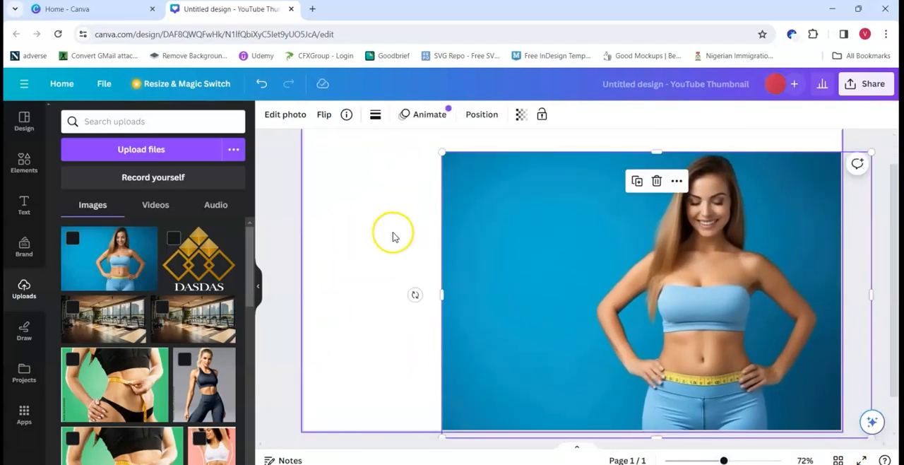
pyautogui.click(382, 238)
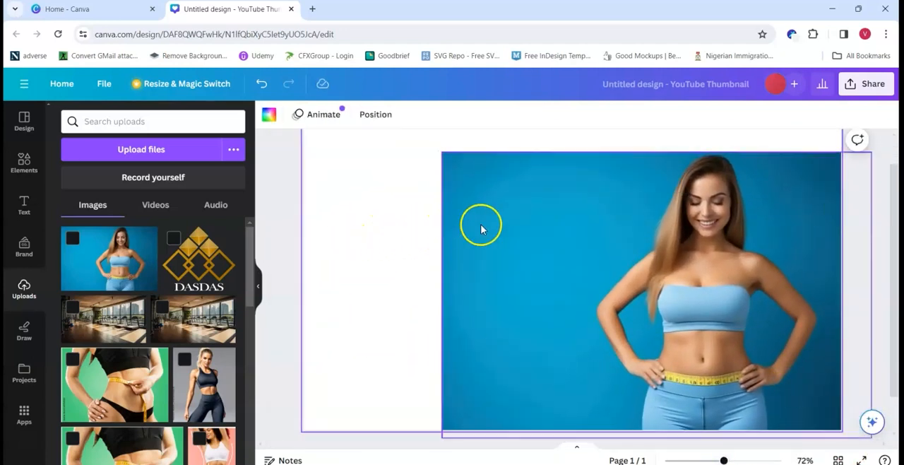
# Step: Remove the blue background from the woman's photo with BG Remover
pyautogui.click(544, 238)
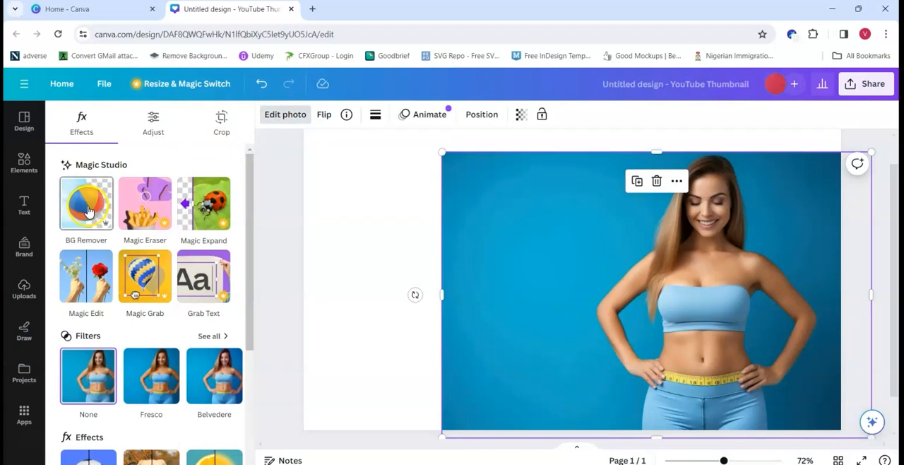
pyautogui.click(85, 208)
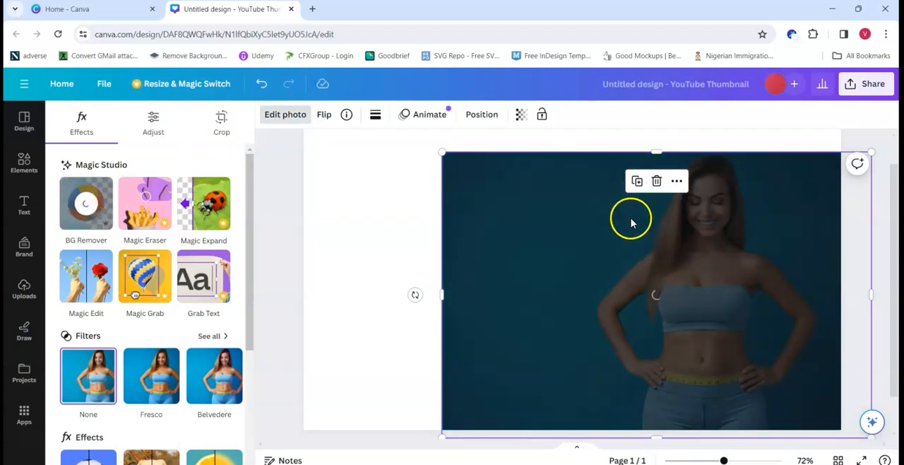
pyautogui.click(400, 238)
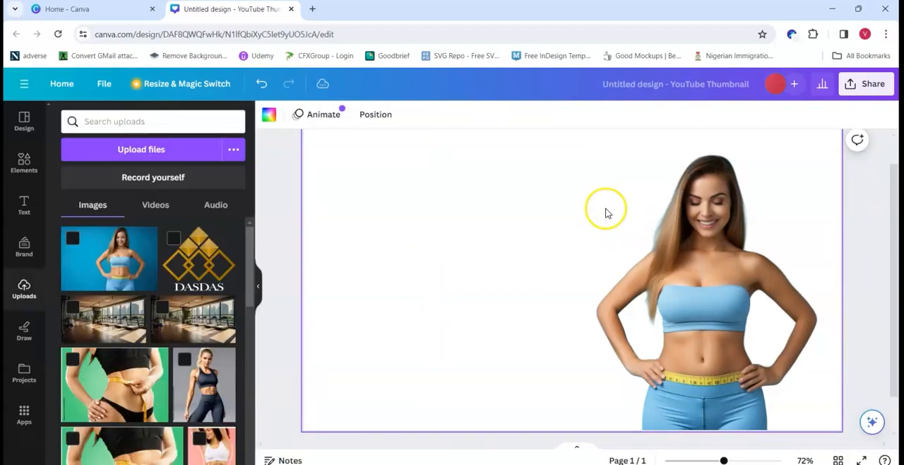
# Step: Add the uploaded gym interior photo to the page and scale it to cover the whole canvas
pyautogui.click(125, 317)
pyautogui.moveTo(773, 391); pyautogui.dragTo(840, 428)
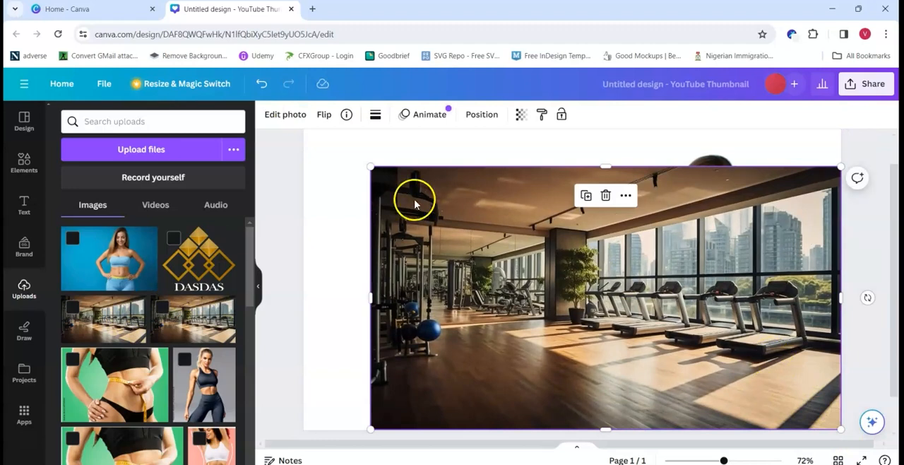
pyautogui.moveTo(372, 168); pyautogui.dragTo(304, 129)
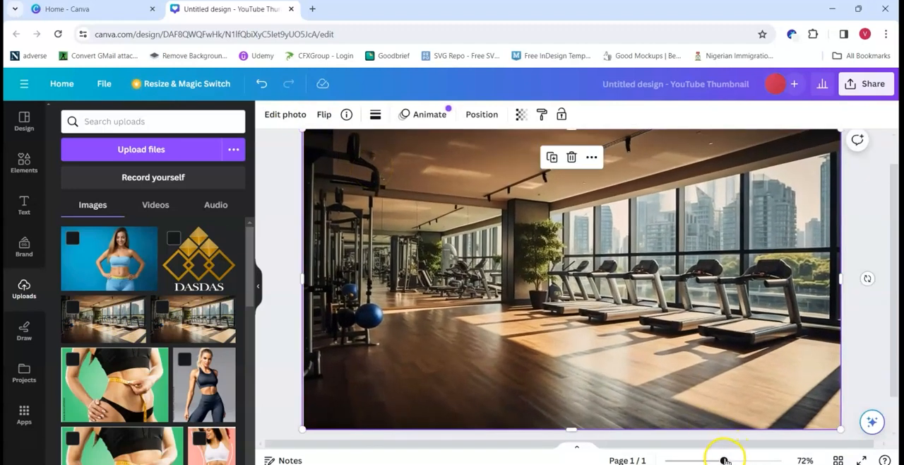
pyautogui.moveTo(724, 460); pyautogui.dragTo(721, 460)
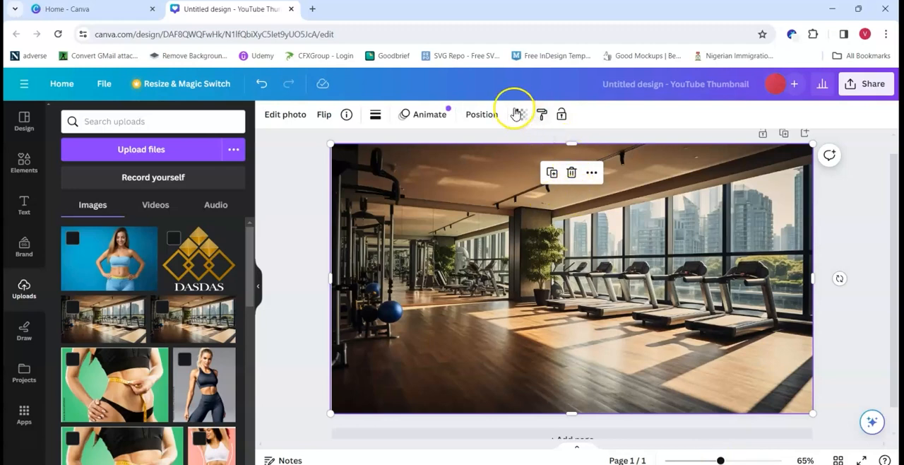
# Step: Send the gym photo to the back, behind the woman's cutout
pyautogui.click(480, 118)
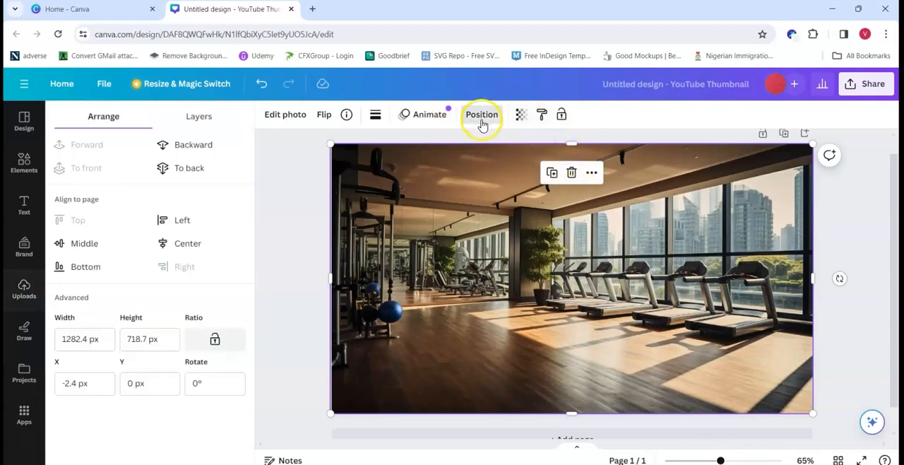
pyautogui.click(190, 167)
pyautogui.click(668, 289)
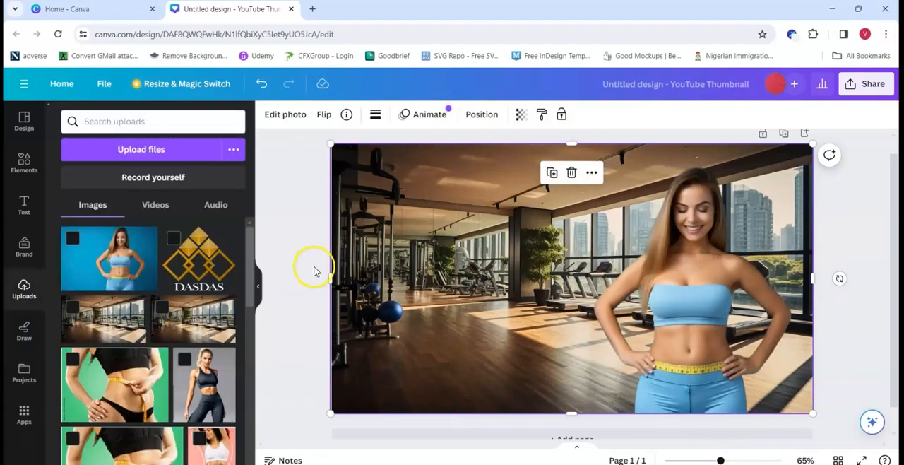
# Step: Crop the empty areas off the left and right sides of the woman's cutout
pyautogui.click(505, 274)
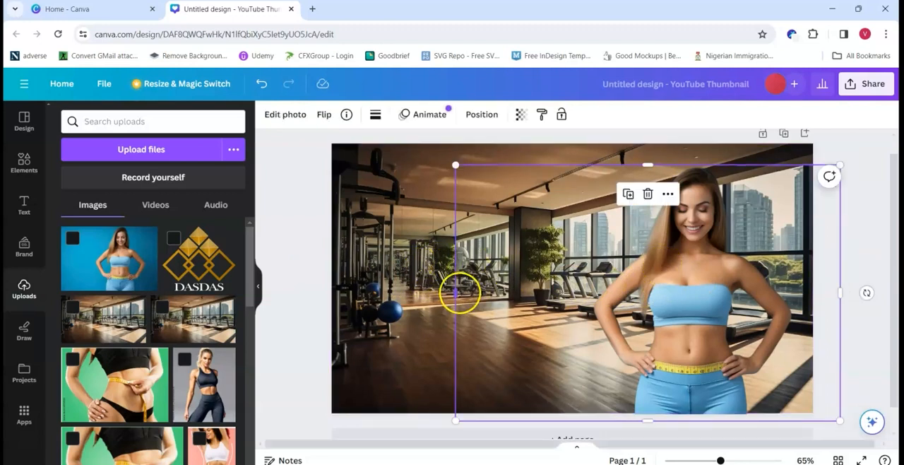
pyautogui.moveTo(456, 292); pyautogui.dragTo(589, 292)
pyautogui.moveTo(839, 293); pyautogui.dragTo(819, 293)
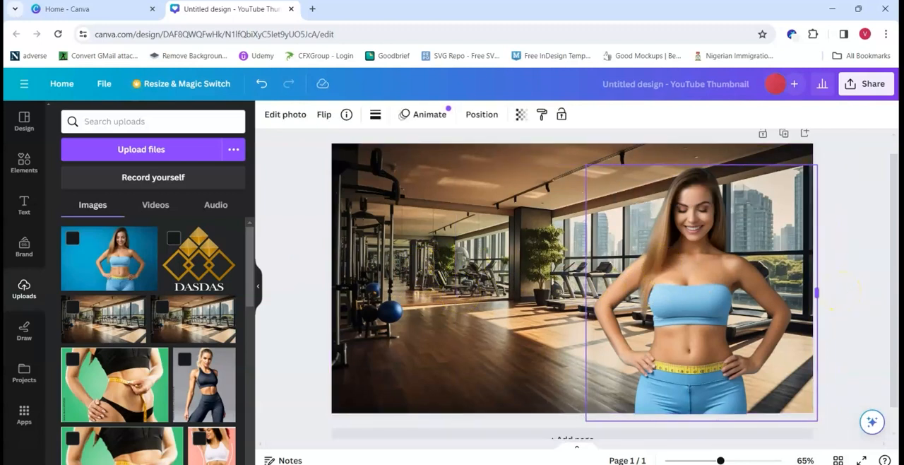
pyautogui.click(706, 285)
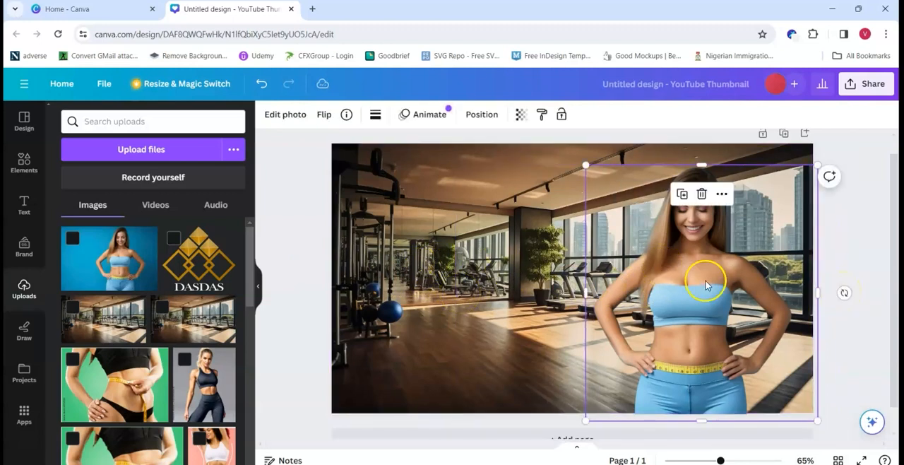
pyautogui.click(292, 339)
# Step: Try the Fresco and Belvedere filters on the gym photo and apply Luna
pyautogui.click(495, 271)
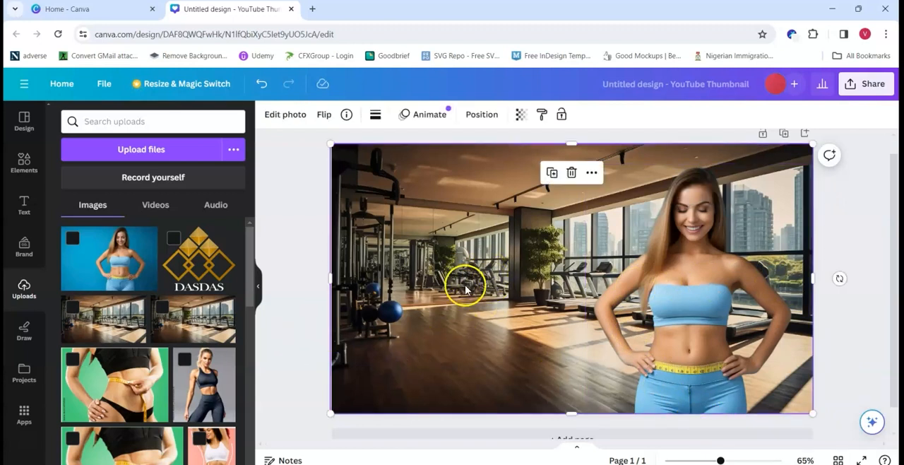
pyautogui.click(286, 117)
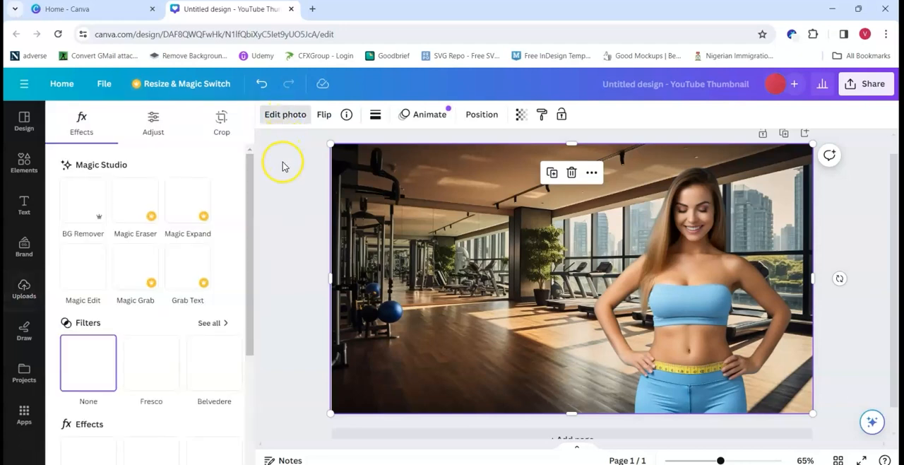
pyautogui.click(152, 381)
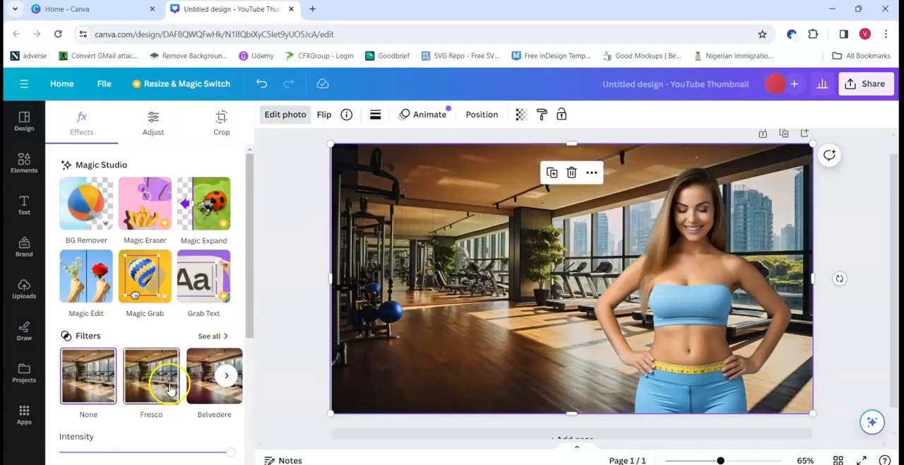
pyautogui.click(216, 389)
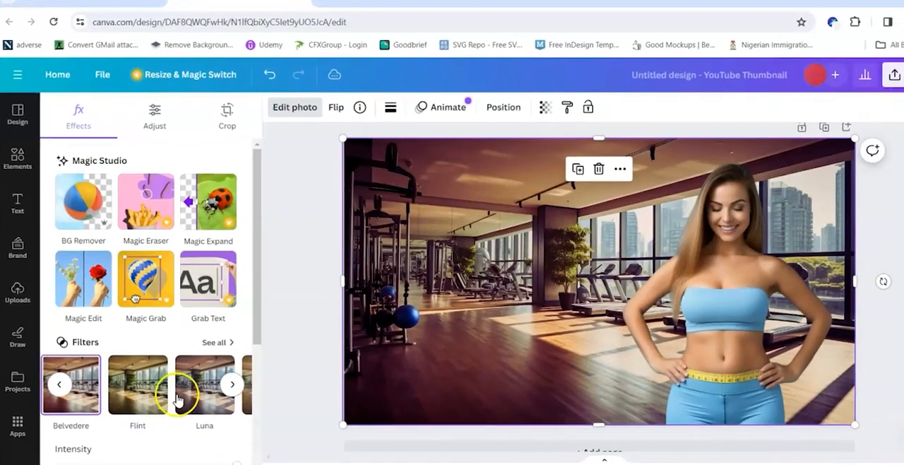
pyautogui.click(178, 397)
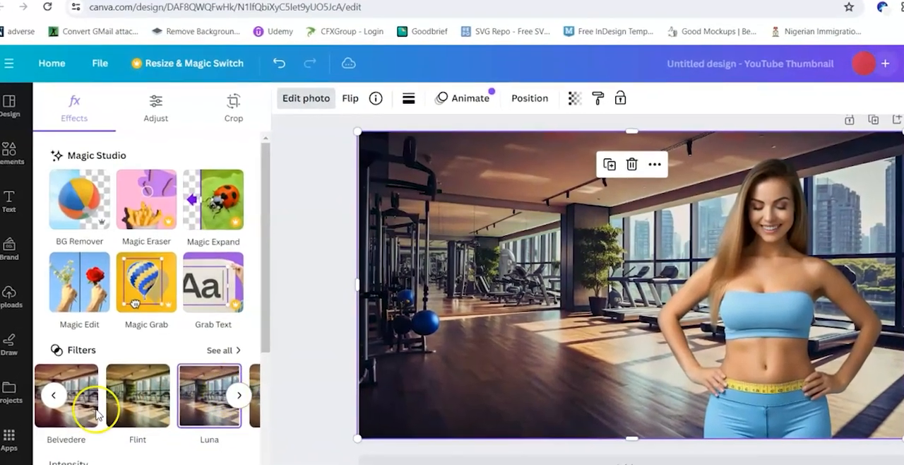
pyautogui.click(53, 396)
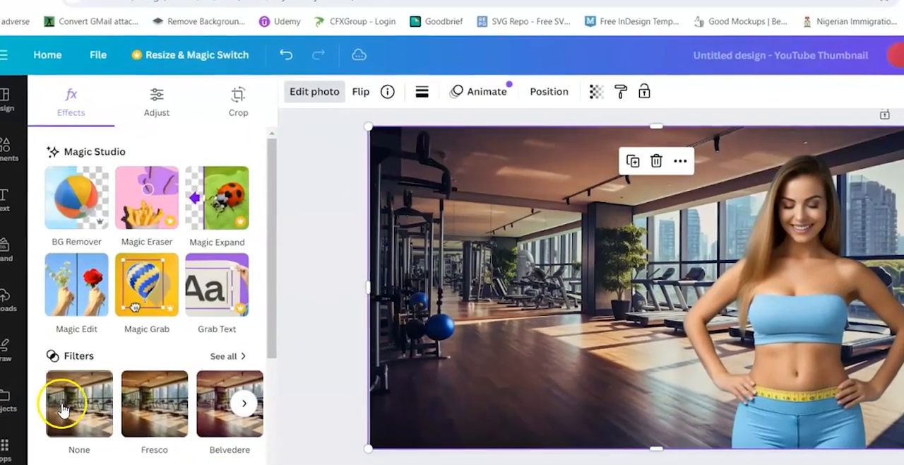
pyautogui.click(79, 415)
pyautogui.hotkey('ctrl', 'z')
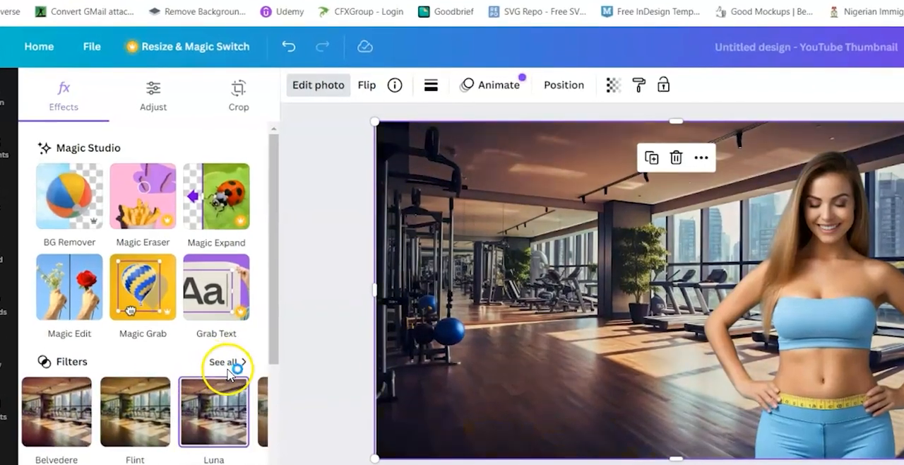
# Step: Blur the entire gym photo with the Blur brush at brush size 100 and intensity 5
pyautogui.scroll(-3, 162, 418)
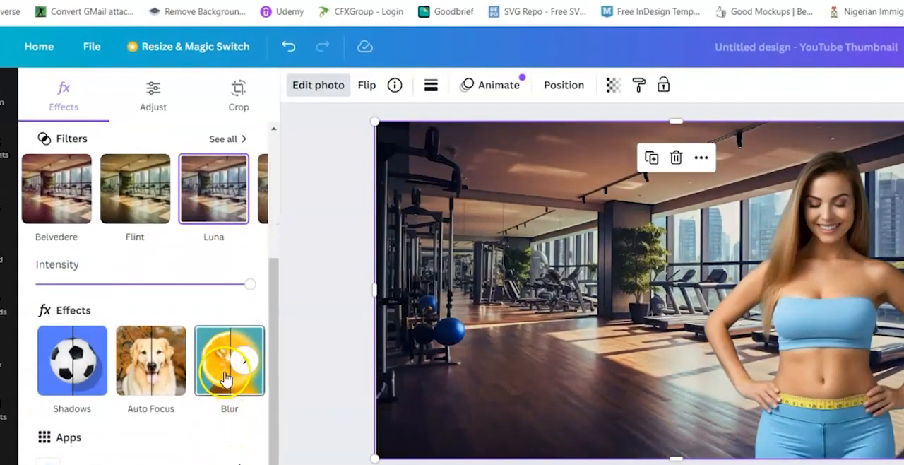
pyautogui.click(240, 361)
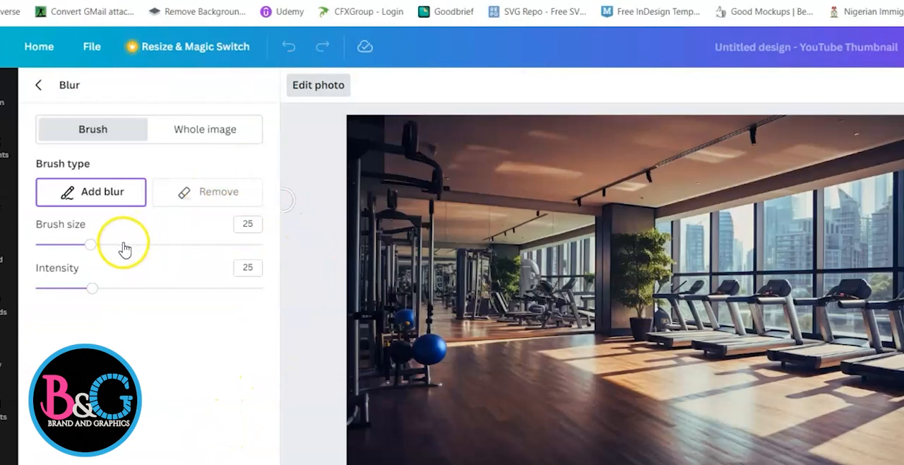
pyautogui.moveTo(92, 245); pyautogui.dragTo(260, 244)
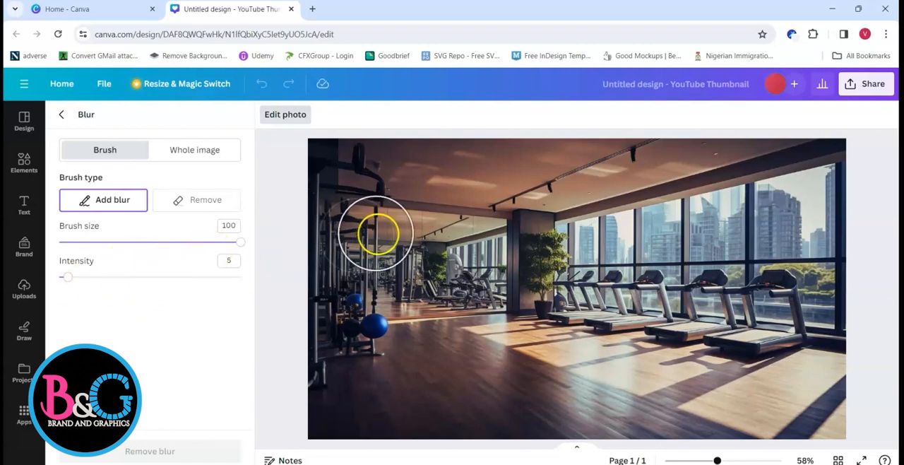
pyautogui.moveTo(337, 158); pyautogui.dragTo(846, 157)
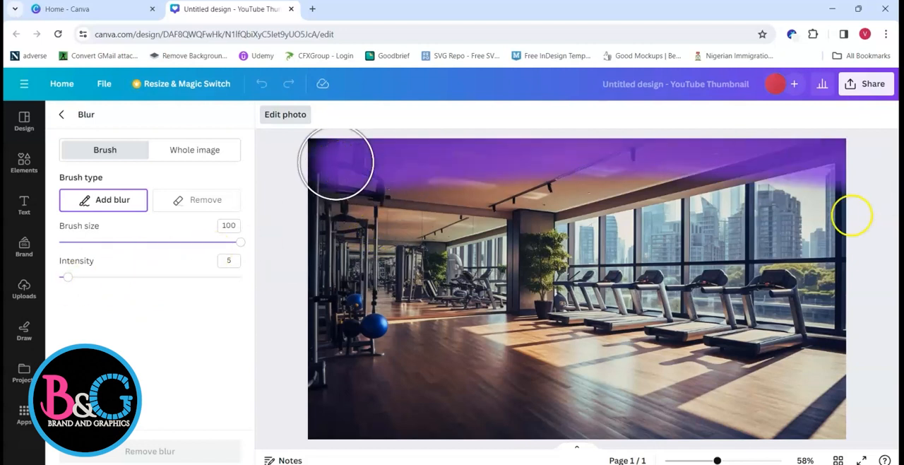
pyautogui.moveTo(323, 219)
pyautogui.mouseDown()
pyautogui.moveTo(845, 195)
pyautogui.moveTo(499, 251)
pyautogui.moveTo(553, 296)
pyautogui.moveTo(715, 339)
pyautogui.moveTo(339, 407)
pyautogui.moveTo(837, 418)
pyautogui.moveTo(464, 399)
pyautogui.mouseUp()
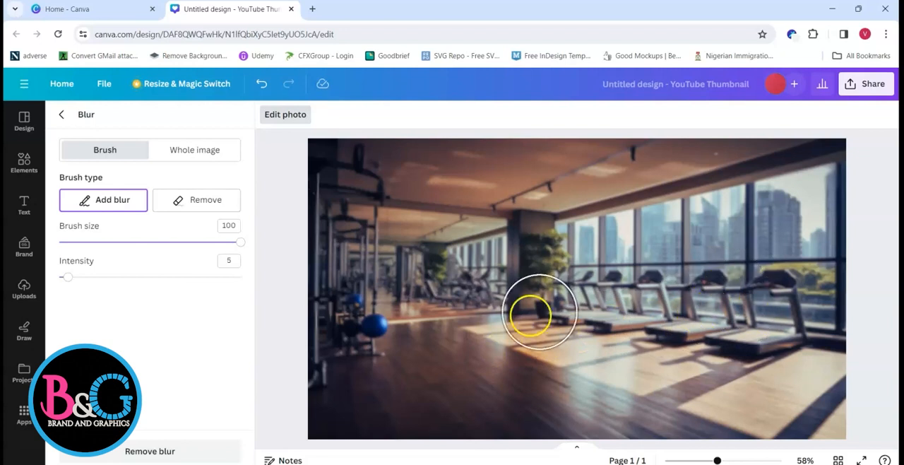
pyautogui.click(62, 116)
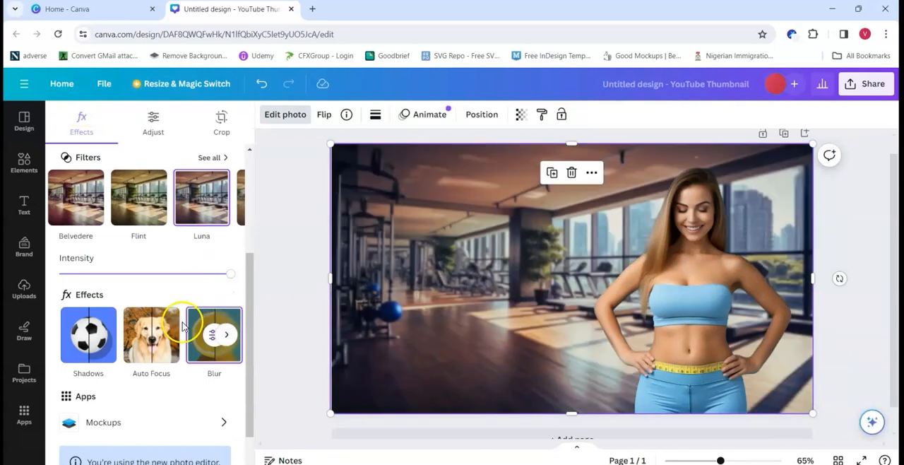
# Step: Add the "cold, smooth & tasty." font combination and replace its heading with LOSE BELLY FAT IN 7 DAYS
pyautogui.click(42, 213)
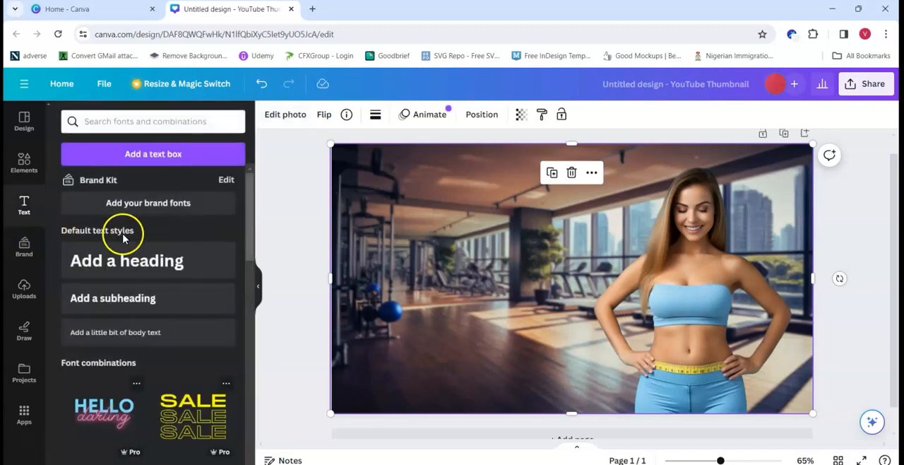
pyautogui.moveTo(306, 311); pyautogui.dragTo(400, 201)
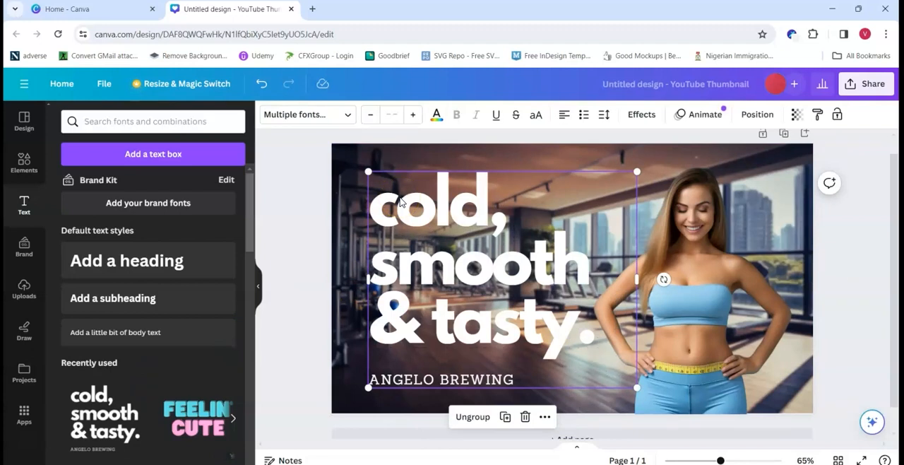
pyautogui.doubleClick(401, 210)
pyautogui.write('lose')
pyautogui.press('BackSpace')
pyautogui.press('BackSpace')
pyautogui.press('BackSpace')
pyautogui.press('BackSpace')
pyautogui.write('LOSE BELLY')
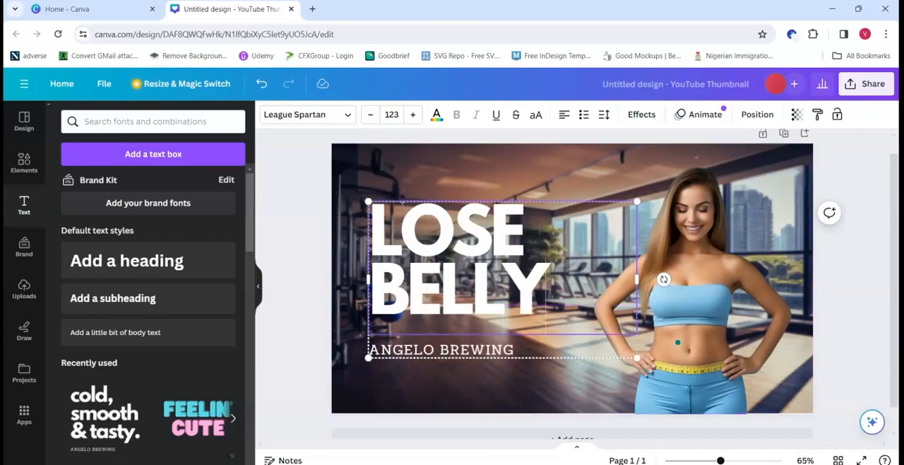
pyautogui.write(' FAT IN 7 DAYS')
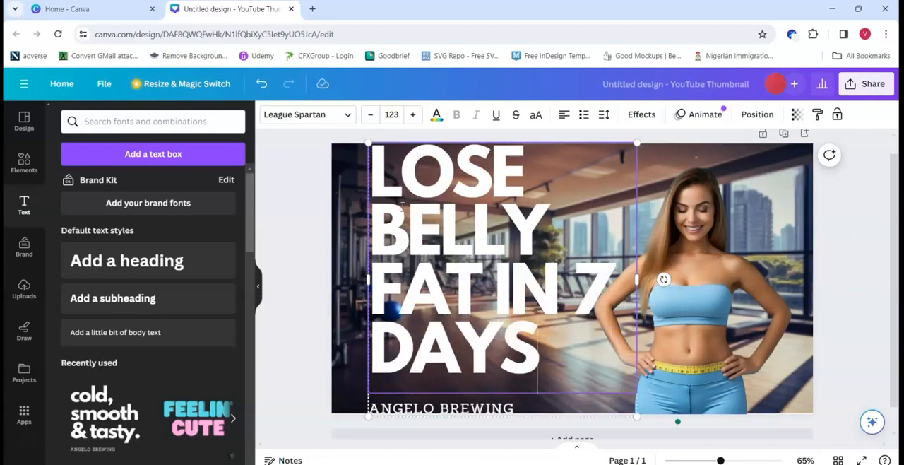
# Step: Delete the small ANGELO BREWING line and widen the text group so the heading wraps onto three lines
pyautogui.click(390, 405)
pyautogui.doubleClick(395, 402)
pyautogui.press('BackSpace')
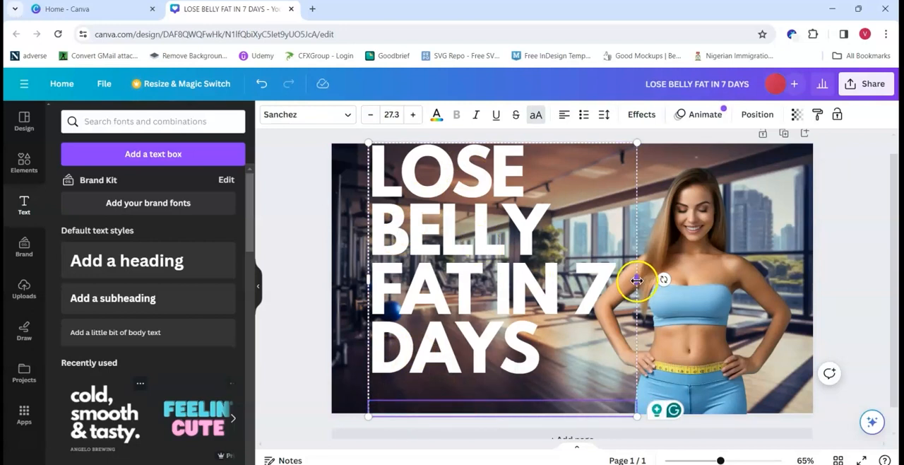
pyautogui.moveTo(637, 280); pyautogui.dragTo(673, 279)
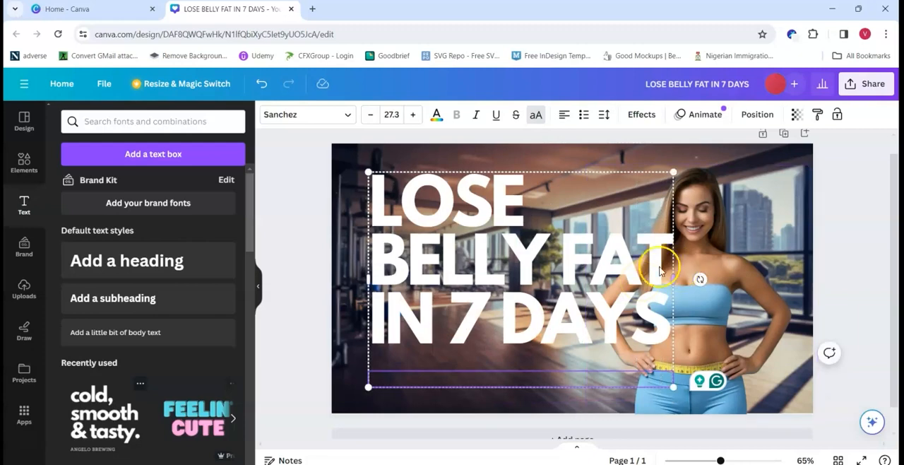
# Step: Duplicate the heading text and change the copy's wording to NO EQUIPMENT
pyautogui.moveTo(521, 259); pyautogui.dragTo(502, 424)
pyautogui.hotkey('ctrl', 'd')
pyautogui.doubleClick(469, 369)
pyautogui.write('NO EQUIPMENT')
# Step: Reduce the NO EQUIPMENT text to a small single line, fit its box width and place it below the heading
pyautogui.moveTo(655, 353); pyautogui.dragTo(819, 354)
pyautogui.moveTo(531, 354); pyautogui.dragTo(510, 343)
pyautogui.click(368, 116)
pyautogui.click(368, 116)
pyautogui.moveTo(406, 346); pyautogui.dragTo(468, 343)
pyautogui.moveTo(860, 339); pyautogui.dragTo(565, 346)
pyautogui.click(301, 318)
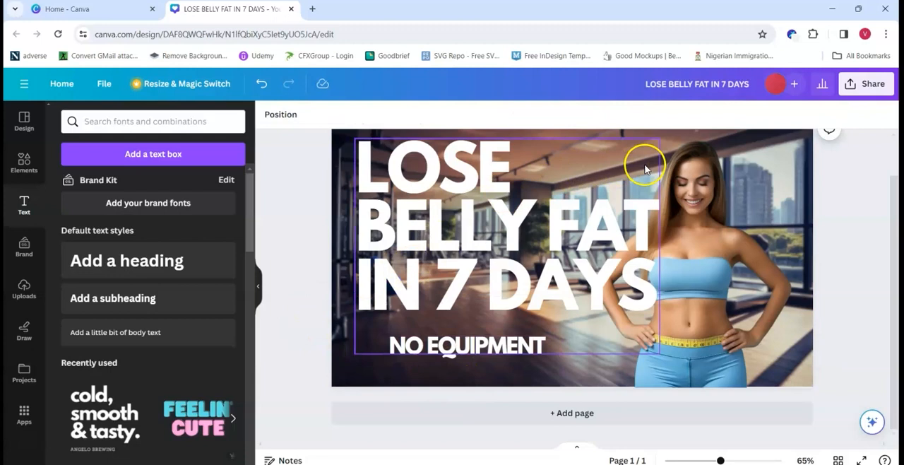
# Step: Try the Hollow and Outline text effects on the LOSE BELLY FAT IN 7 DAYS headline and settle on Shadow
pyautogui.click(467, 168)
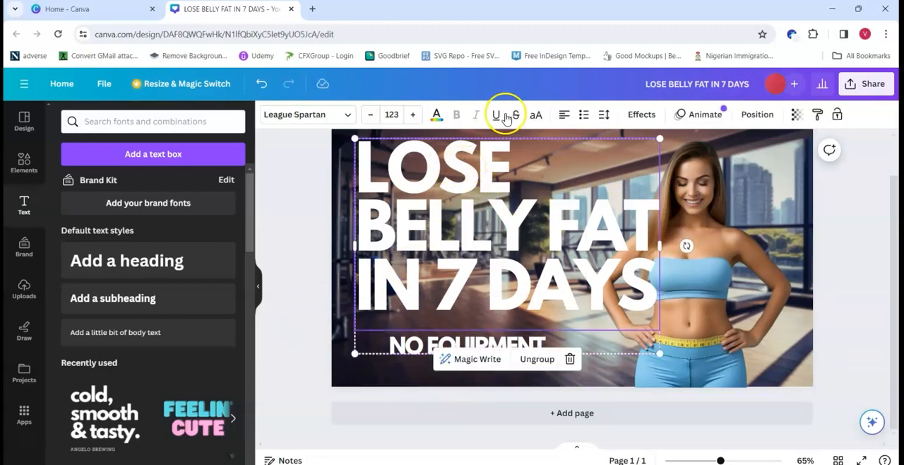
pyautogui.click(641, 115)
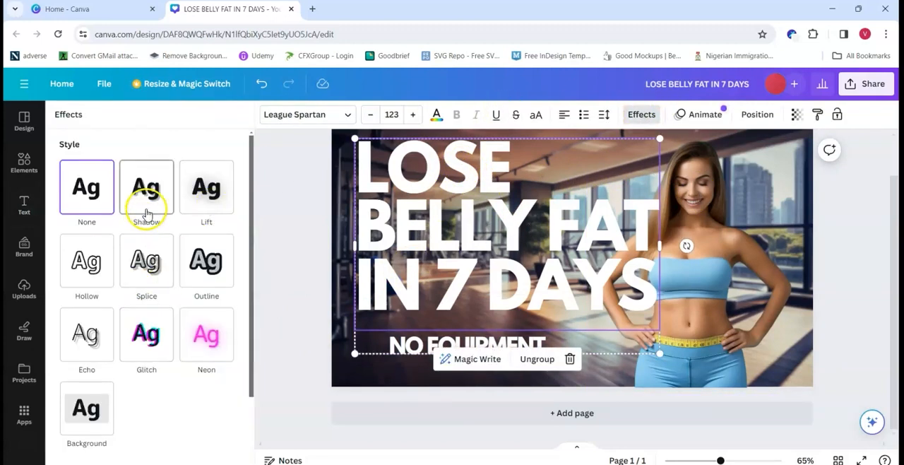
pyautogui.click(154, 285)
pyautogui.click(87, 263)
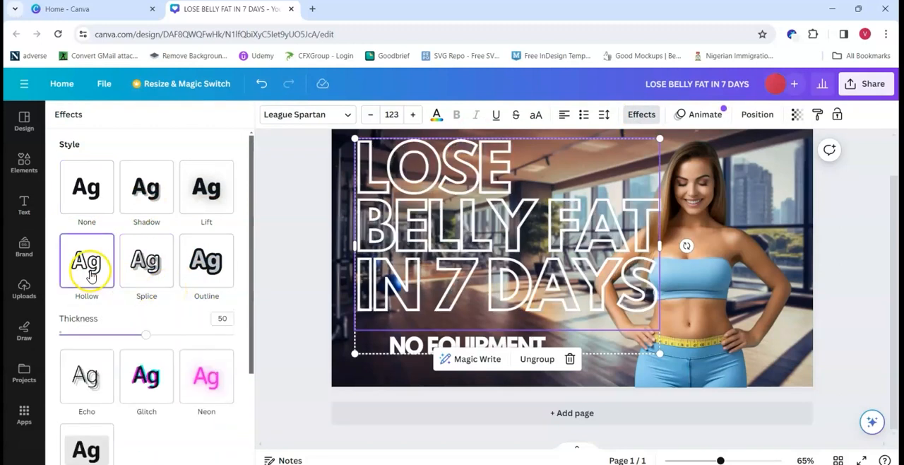
pyautogui.click(202, 263)
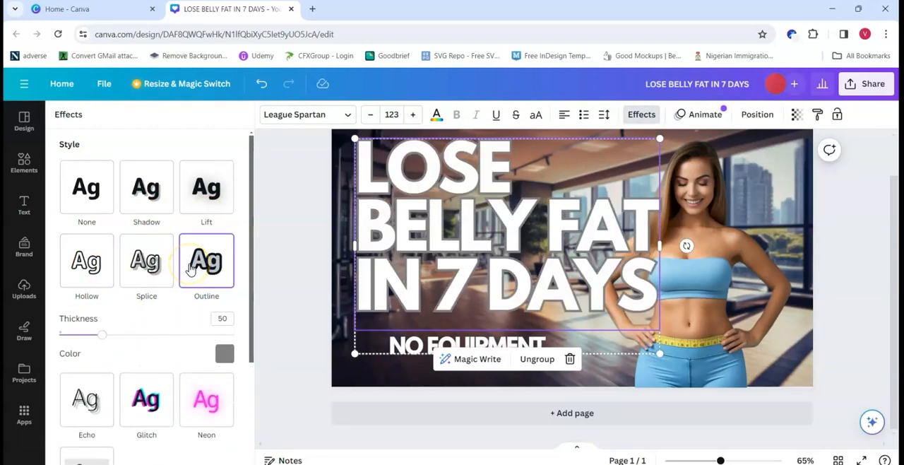
pyautogui.click(145, 201)
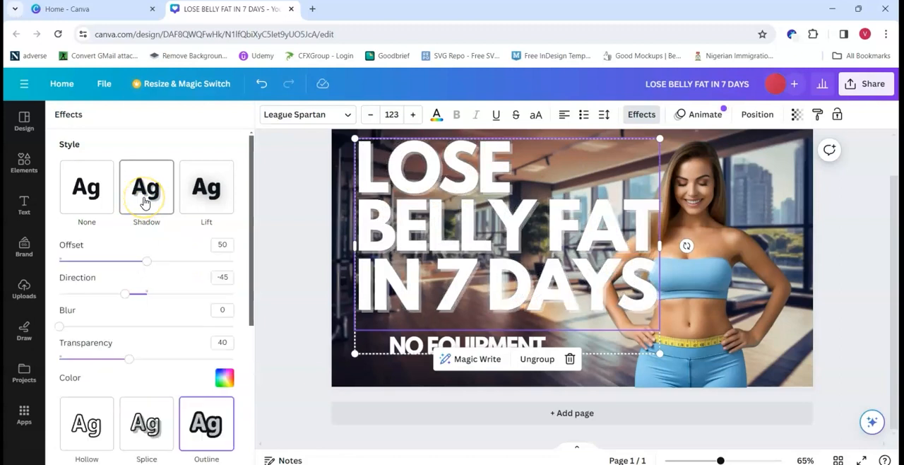
# Step: Colour the headline's shadow dark slate, with transparency 80 and direction -49
pyautogui.click(224, 378)
pyautogui.click(76, 305)
pyautogui.click(183, 306)
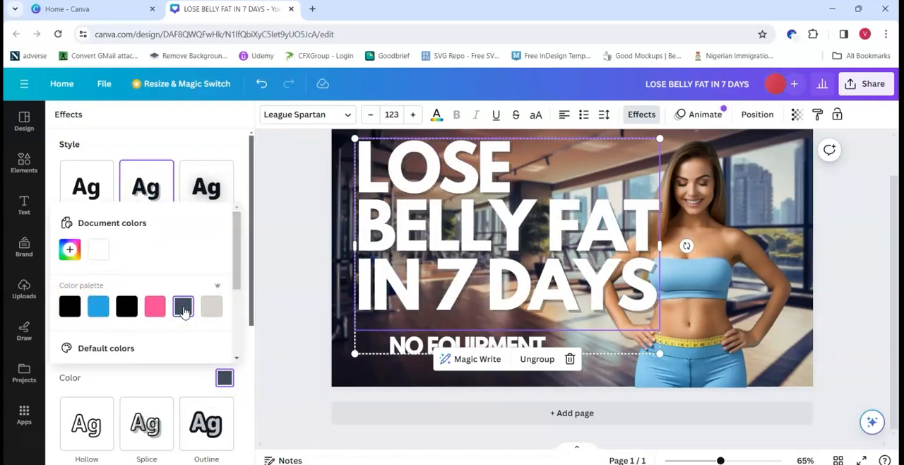
pyautogui.scroll(-2, 251, 287)
pyautogui.moveTo(127, 311); pyautogui.dragTo(202, 318)
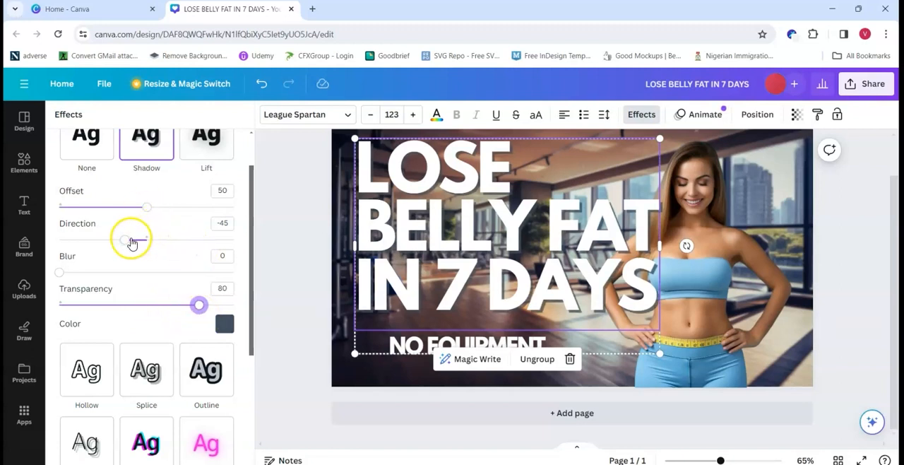
pyautogui.moveTo(128, 243)
pyautogui.mouseDown()
pyautogui.moveTo(174, 253)
pyautogui.moveTo(127, 246)
pyautogui.moveTo(126, 256)
pyautogui.mouseUp()
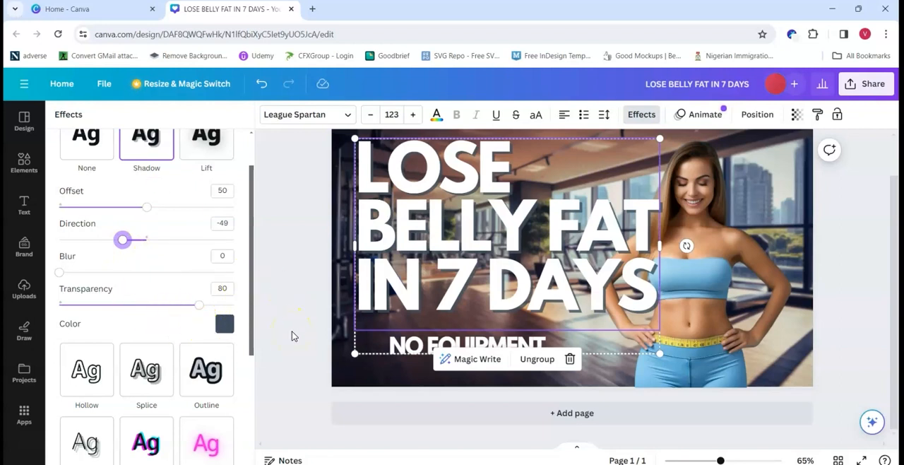
# Step: Give the NO EQUIPMENT text a black Shadow effect with transparency 81
pyautogui.click(403, 344)
pyautogui.click(641, 115)
pyautogui.click(156, 197)
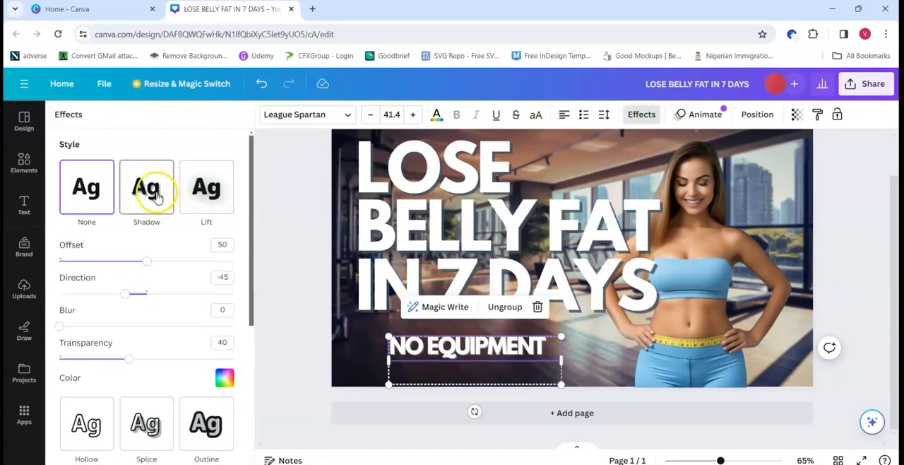
pyautogui.click(225, 378)
pyautogui.click(70, 306)
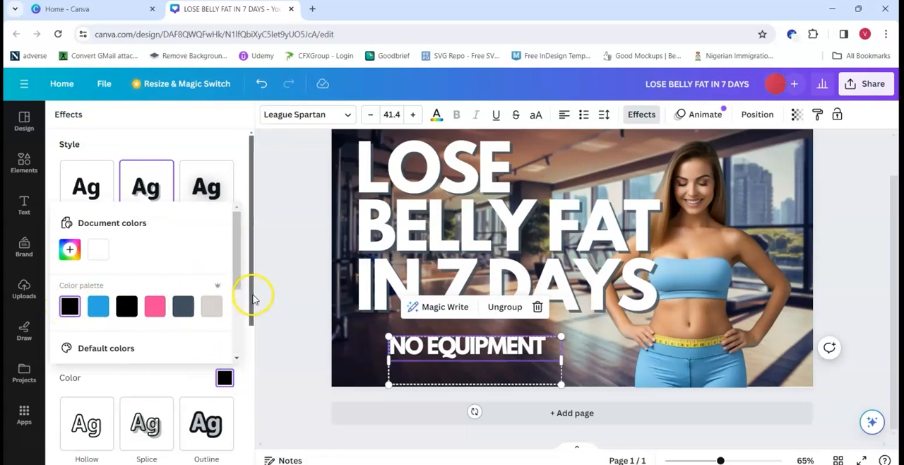
pyautogui.scroll(-1, 176, 303)
pyautogui.moveTo(115, 313); pyautogui.dragTo(166, 321)
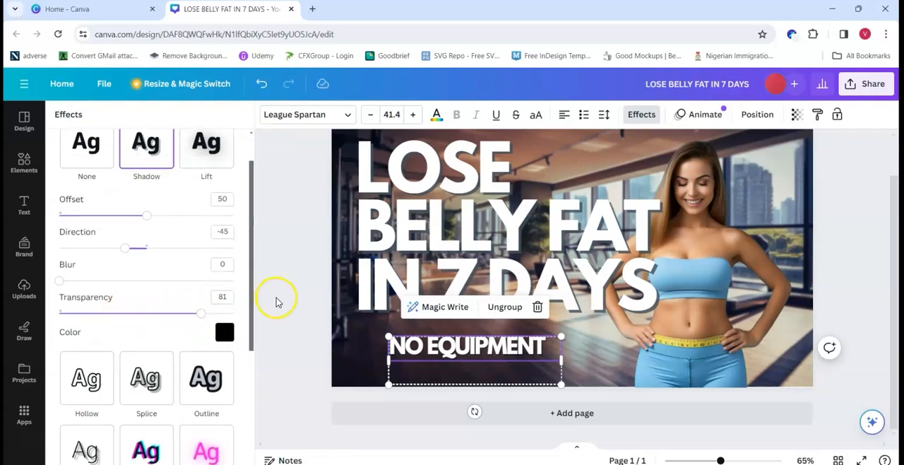
pyautogui.click(277, 301)
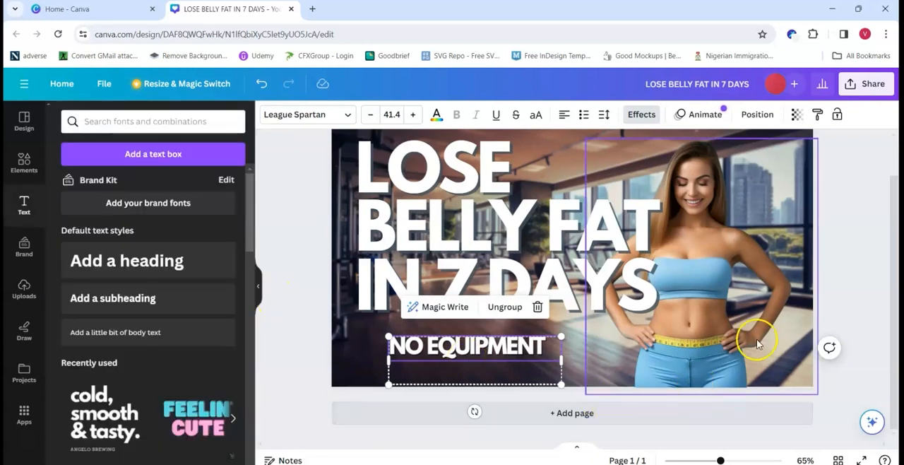
pyautogui.click(861, 260)
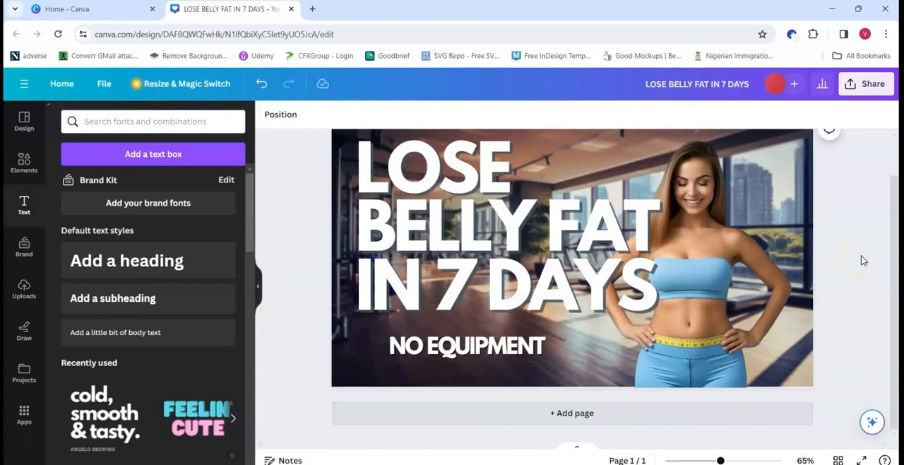
# Step: Add a square shape and stretch it into a large blue rectangle covering most of the thumbnail
pyautogui.click(26, 165)
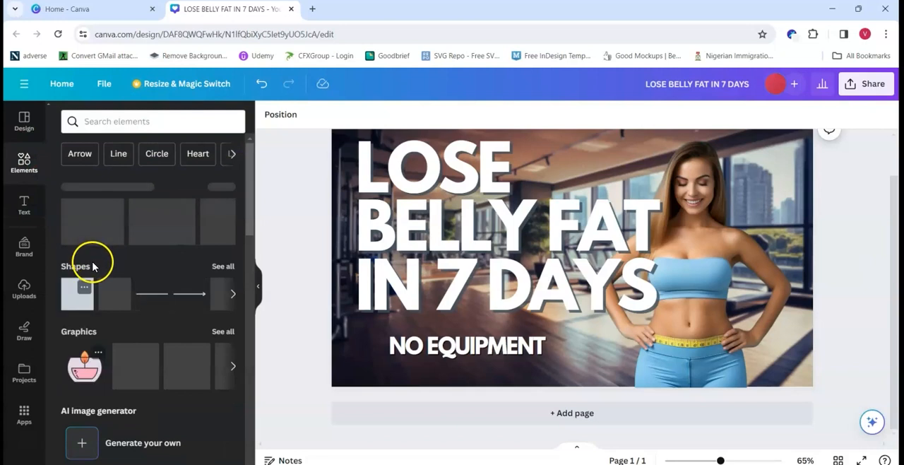
pyautogui.click(78, 303)
pyautogui.moveTo(613, 293); pyautogui.dragTo(888, 425)
pyautogui.moveTo(709, 318); pyautogui.dragTo(468, 223)
pyautogui.moveTo(648, 330); pyautogui.dragTo(810, 398)
pyautogui.moveTo(689, 281); pyautogui.dragTo(649, 269)
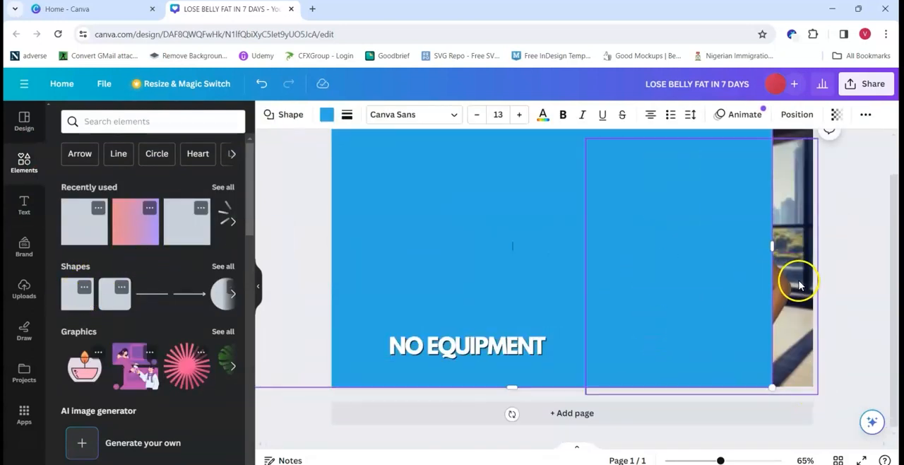
# Step: Rotate the blue rectangle to about 51.6° and size it to about 1194.6 × 776.5 px, its edge running diagonally beside the woman
pyautogui.moveTo(514, 414); pyautogui.dragTo(318, 399)
pyautogui.moveTo(541, 238); pyautogui.dragTo(469, 285)
pyautogui.moveTo(892, 229); pyautogui.dragTo(895, 294)
pyautogui.moveTo(598, 414); pyautogui.dragTo(587, 393)
pyautogui.moveTo(337, 305); pyautogui.dragTo(332, 313)
pyautogui.moveTo(895, 298); pyautogui.dragTo(879, 255)
# Step: Send the blue shape backward behind the text and woman, and shift the woman's photo slightly right
pyautogui.click(796, 115)
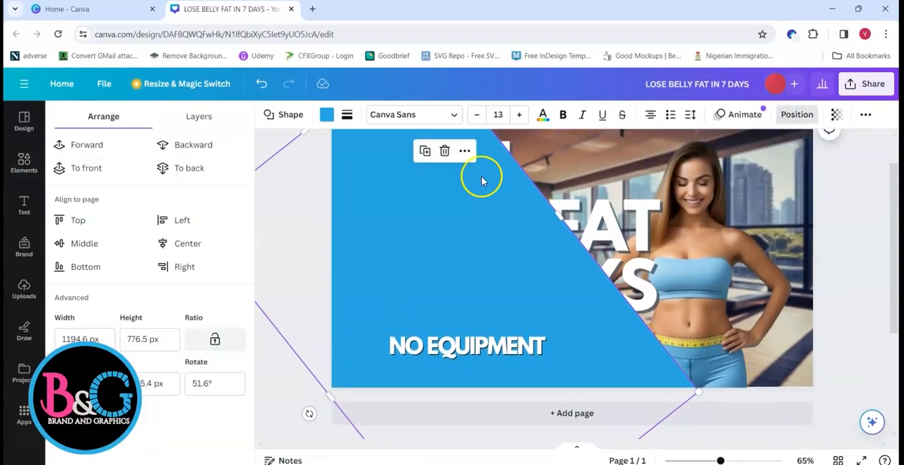
pyautogui.click(191, 145)
pyautogui.click(719, 280)
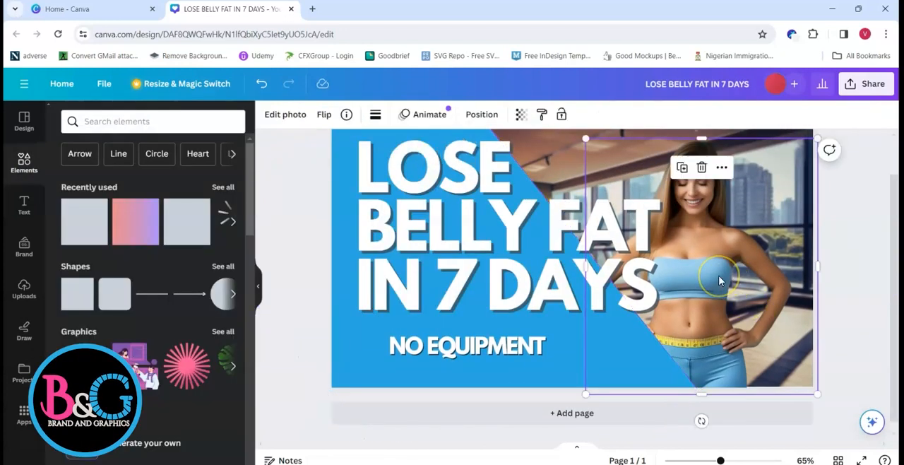
pyautogui.moveTo(718, 281); pyautogui.dragTo(730, 274)
# Step: Reduce the headline's font size to 96.4, keeping LOSE, BELLY FAT and IN 7 DAYS on three separate lines
pyautogui.click(388, 233)
pyautogui.moveTo(364, 219); pyautogui.dragTo(646, 222)
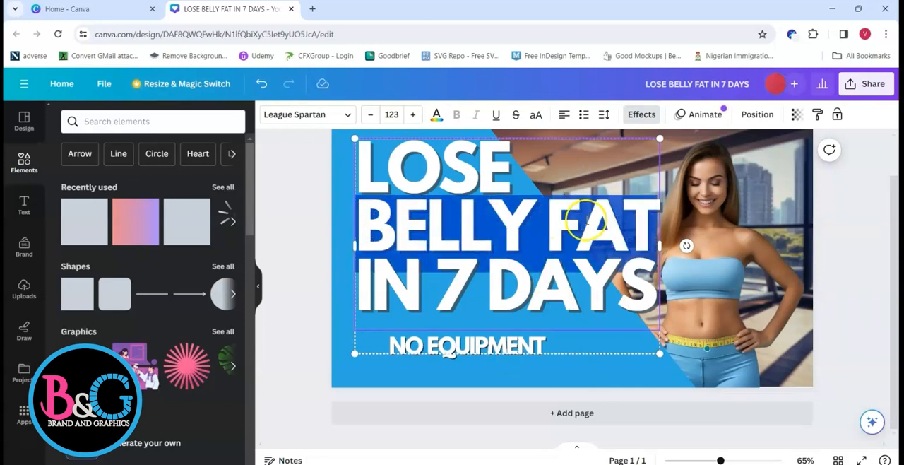
pyautogui.click(371, 114)
pyautogui.click(371, 114)
pyautogui.click(371, 114)
pyautogui.click(371, 114)
pyautogui.click(371, 114)
pyautogui.click(487, 182)
pyautogui.press('Return')
pyautogui.click(605, 232)
pyautogui.press('Return')
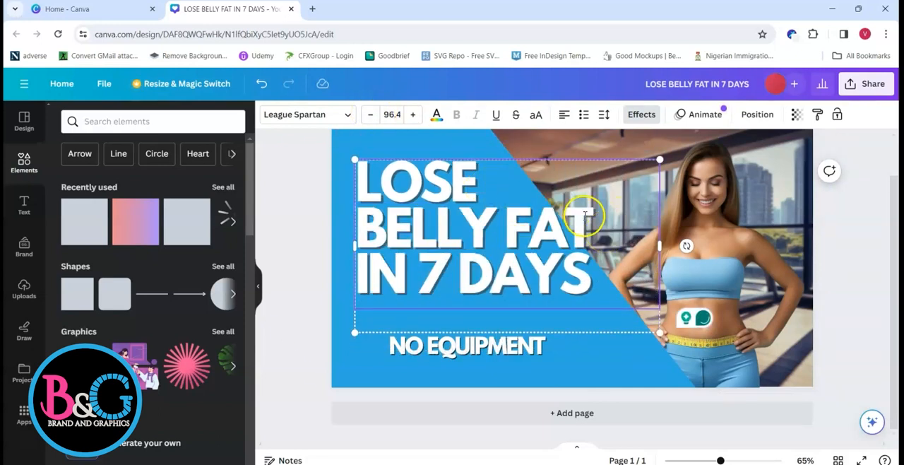
# Step: Make only the BELLY FAT line of the headline smaller than the other two lines
pyautogui.moveTo(364, 222); pyautogui.dragTo(587, 222)
pyautogui.click(371, 115)
pyautogui.click(370, 116)
pyautogui.click(371, 115)
pyautogui.click(371, 115)
pyautogui.click(339, 180)
pyautogui.click(446, 233)
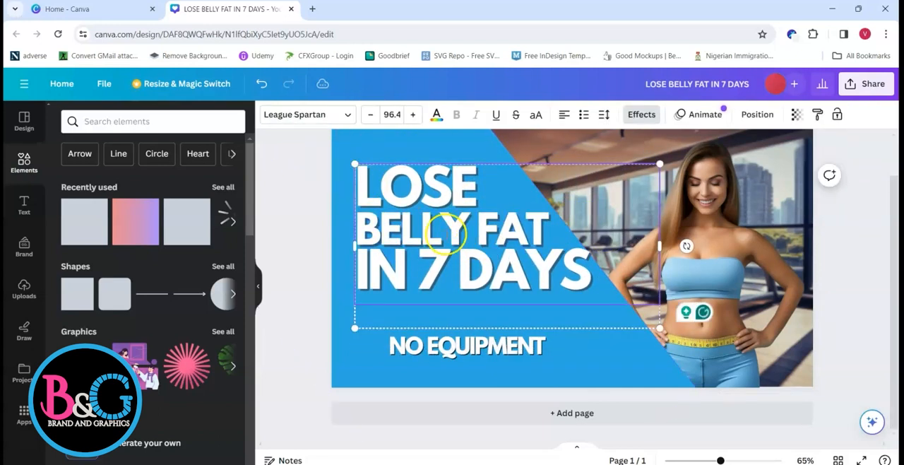
# Step: Move the headline slightly down and left, and raise NO EQUIPMENT a little closer beneath it
pyautogui.moveTo(417, 233); pyautogui.dragTo(409, 238)
pyautogui.click(421, 344)
pyautogui.moveTo(422, 344); pyautogui.dragTo(409, 333)
pyautogui.click(295, 396)
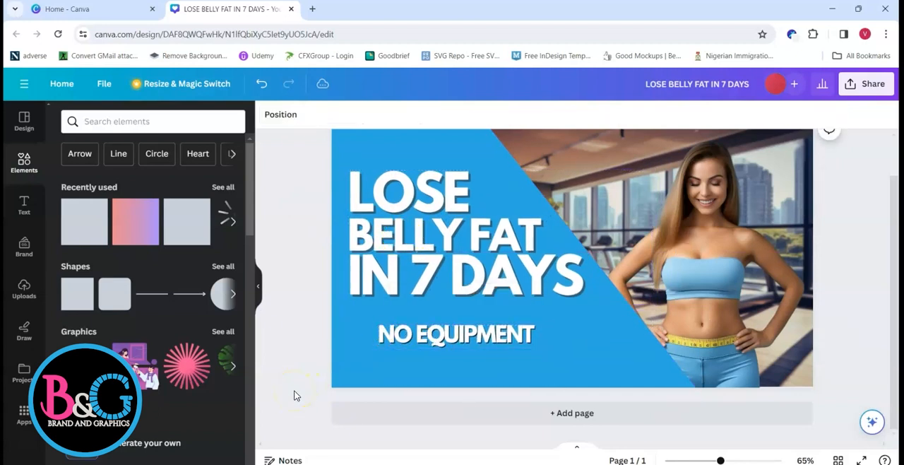
# Step: Change the NO EQUIPMENT text colour to the golden yellow from the default solid colours
pyautogui.click(480, 340)
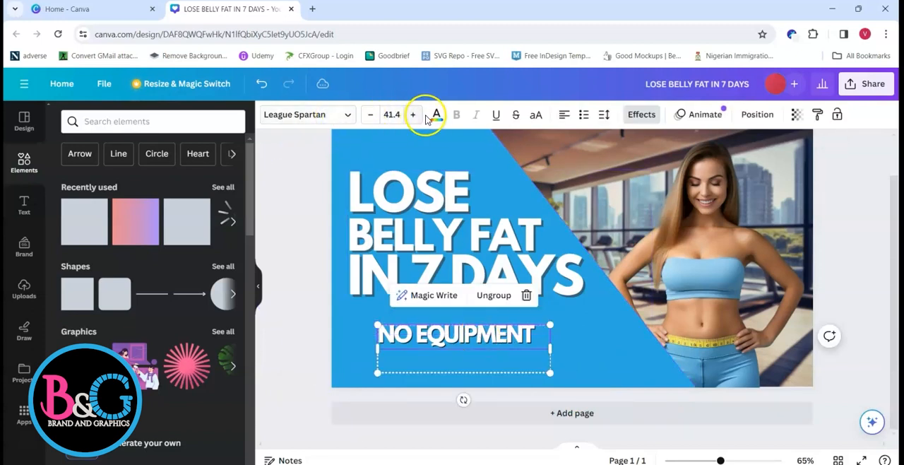
pyautogui.click(435, 118)
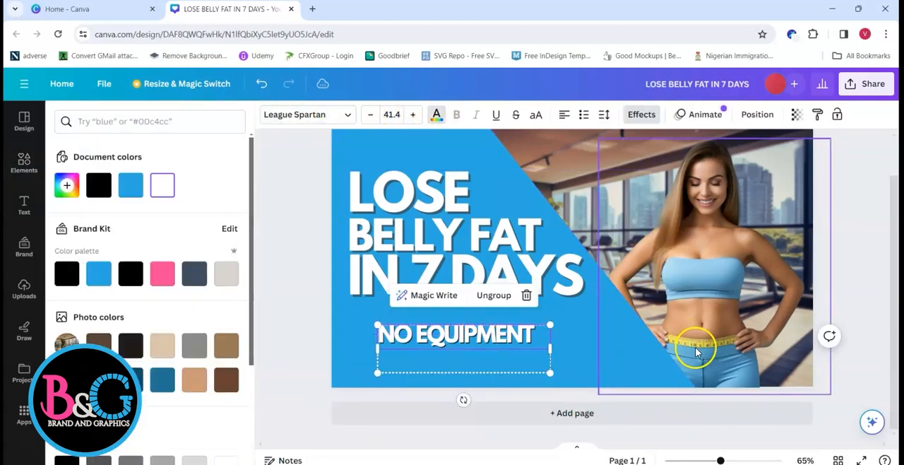
pyautogui.moveTo(248, 303); pyautogui.dragTo(232, 424)
pyautogui.click(166, 413)
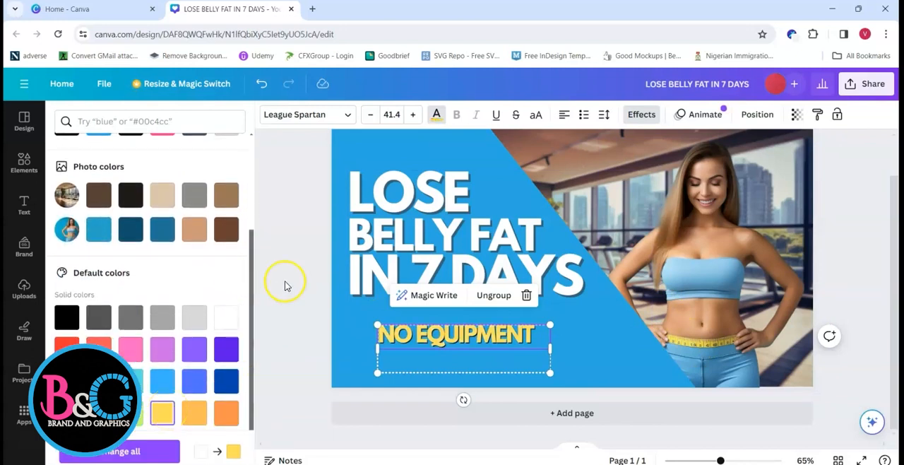
pyautogui.press('Escape')
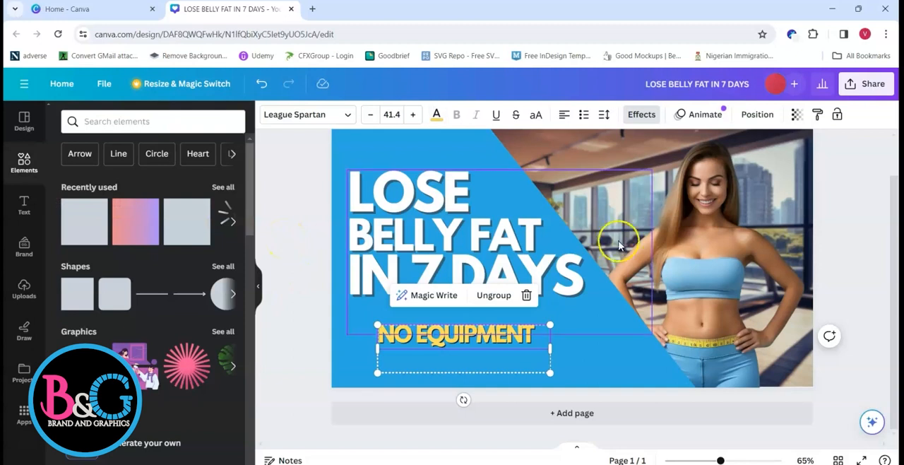
pyautogui.click(878, 225)
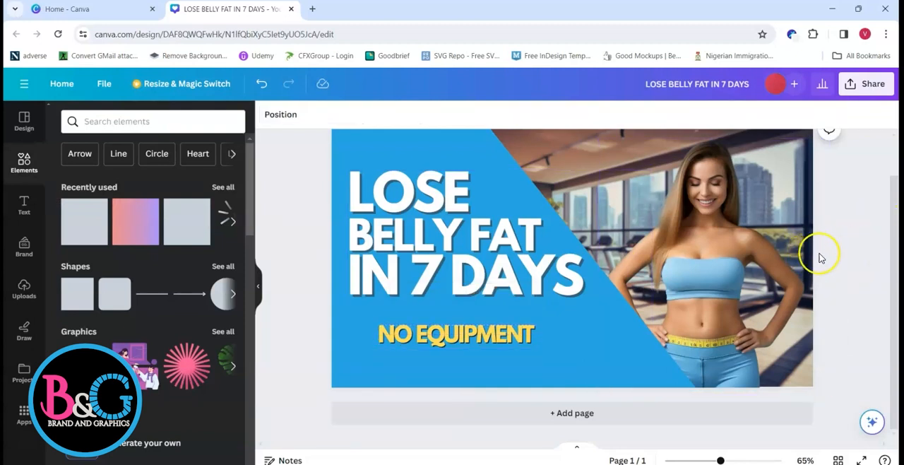
# Step: Set the diagonal blue shape's transparency to 75 so the gym background shows through
pyautogui.click(594, 350)
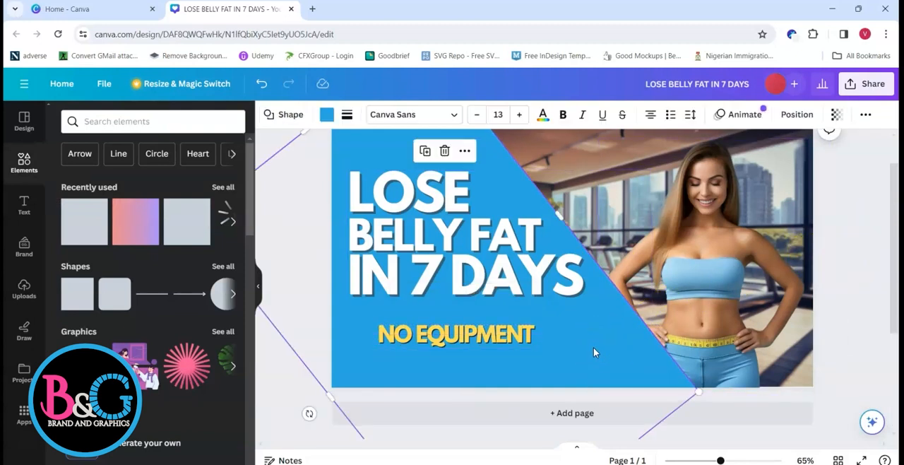
pyautogui.click(835, 115)
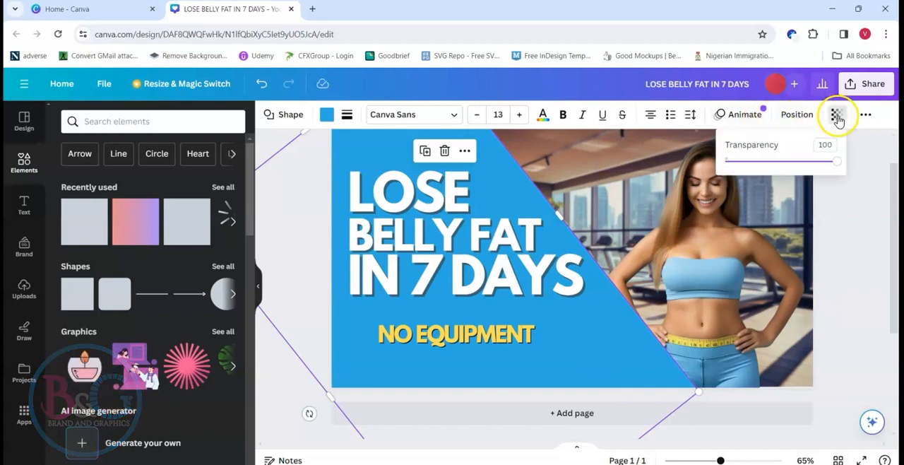
pyautogui.moveTo(827, 163); pyautogui.dragTo(810, 169)
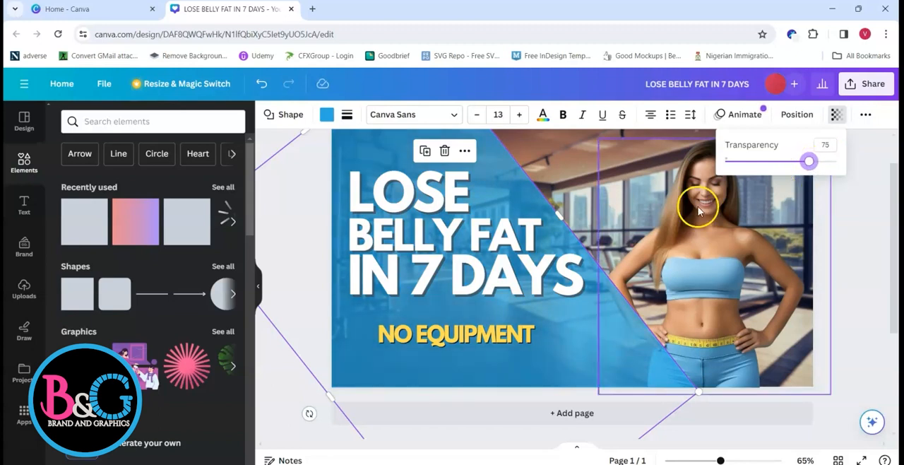
pyautogui.click(860, 241)
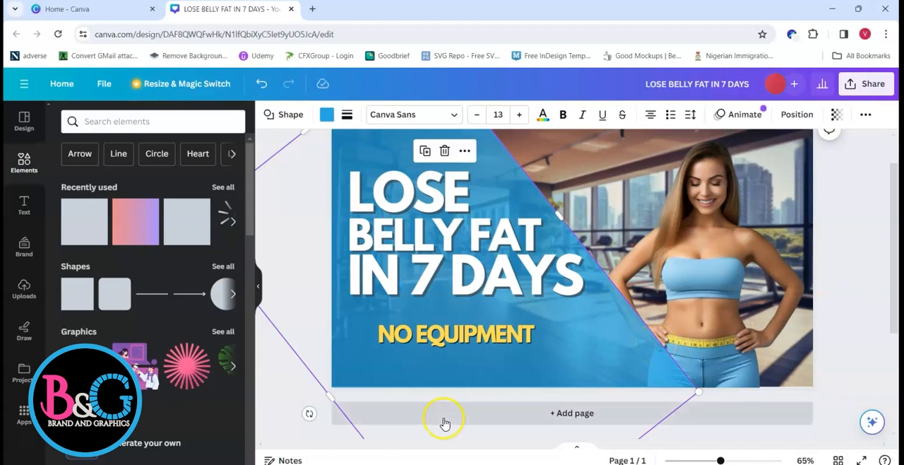
# Step: Add the gold DASDAS logo from the uploads, shrink it and place it just right of NO EQUIPMENT
pyautogui.click(24, 289)
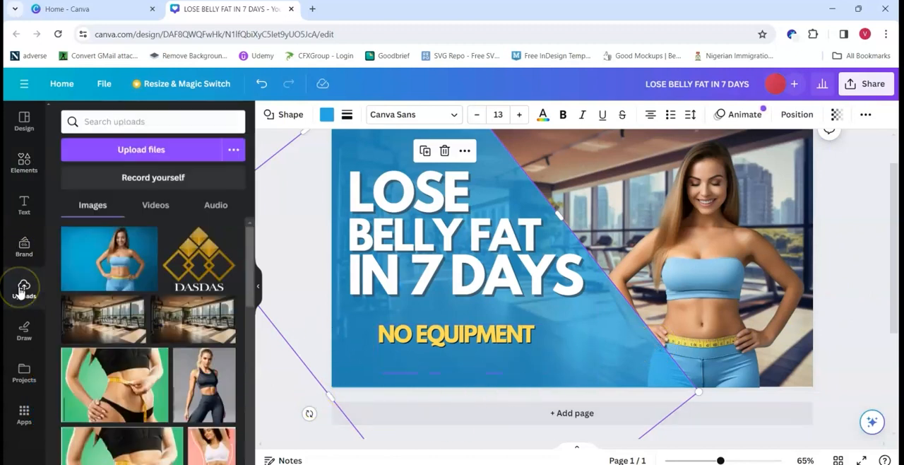
pyautogui.click(198, 259)
pyautogui.moveTo(676, 353); pyautogui.dragTo(582, 261)
pyautogui.moveTo(545, 210); pyautogui.dragTo(590, 332)
pyautogui.moveTo(628, 384); pyautogui.dragTo(598, 355)
pyautogui.click(881, 281)
pyautogui.click(601, 345)
pyautogui.click(800, 262)
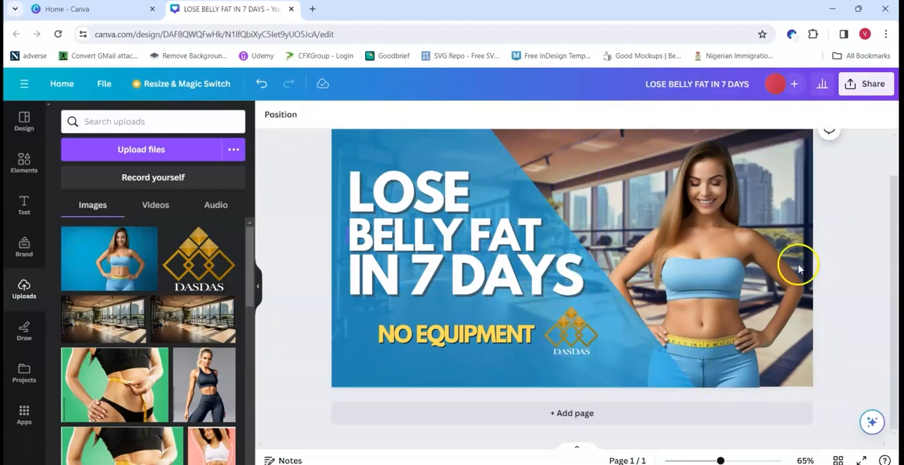
# Step: Try the Fresco and Belvedere filters on the woman's photo, and return it to no filter
pyautogui.click(714, 255)
pyautogui.click(285, 116)
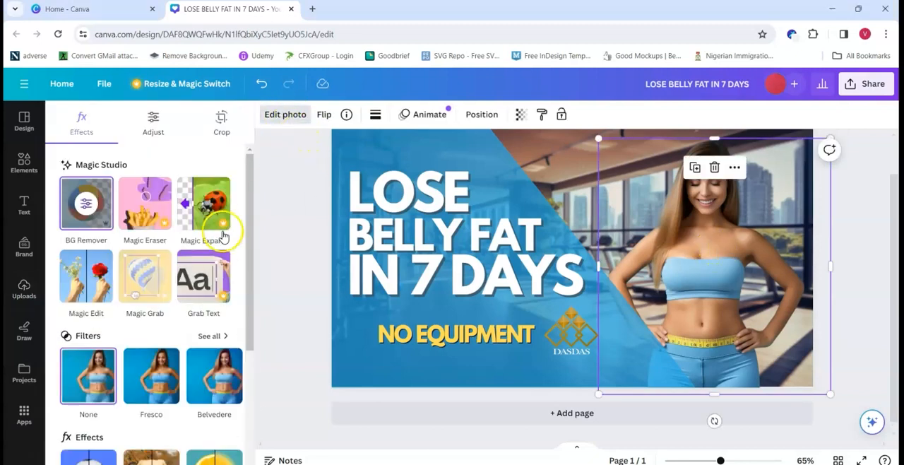
pyautogui.click(150, 372)
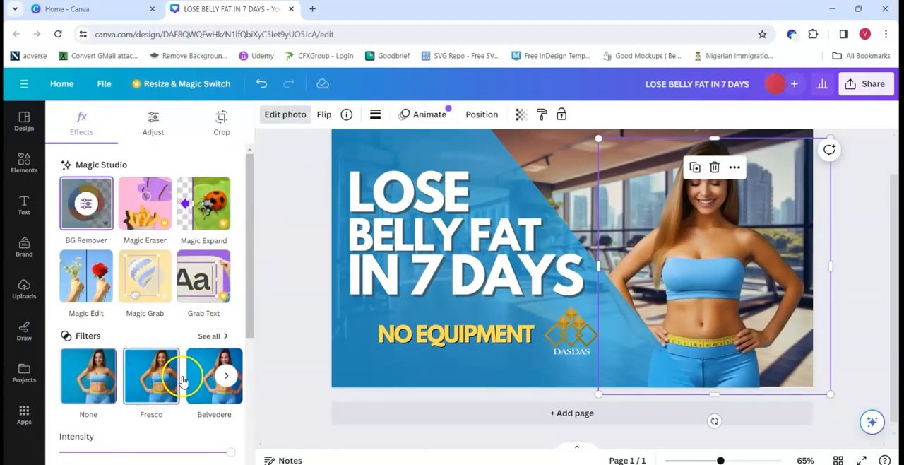
pyautogui.click(226, 401)
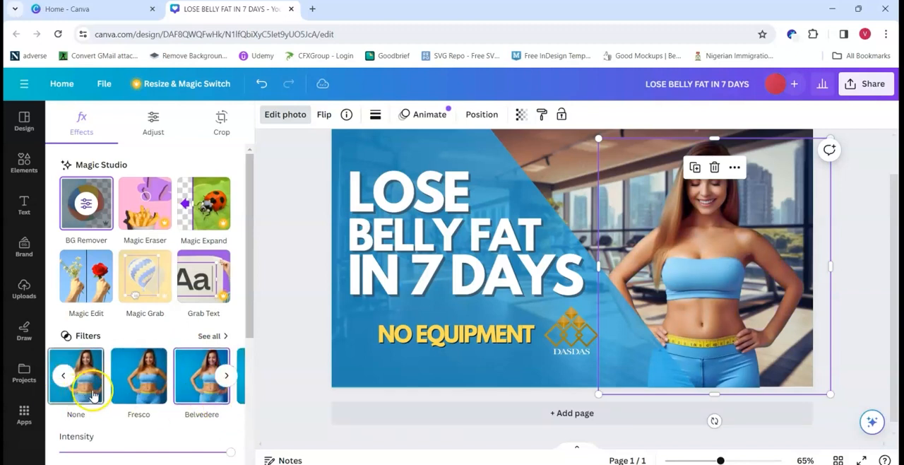
pyautogui.click(62, 374)
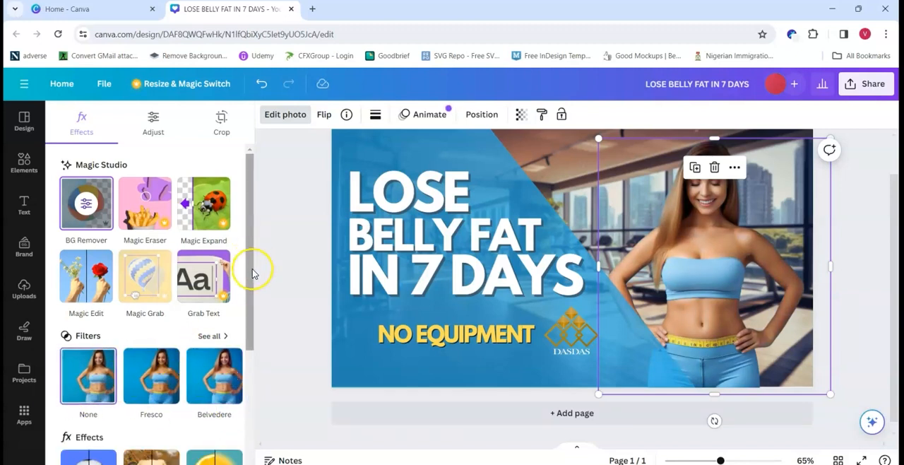
# Step: Adjust the white balance of the woman's photo to temperature 15 and tint 22
pyautogui.click(153, 125)
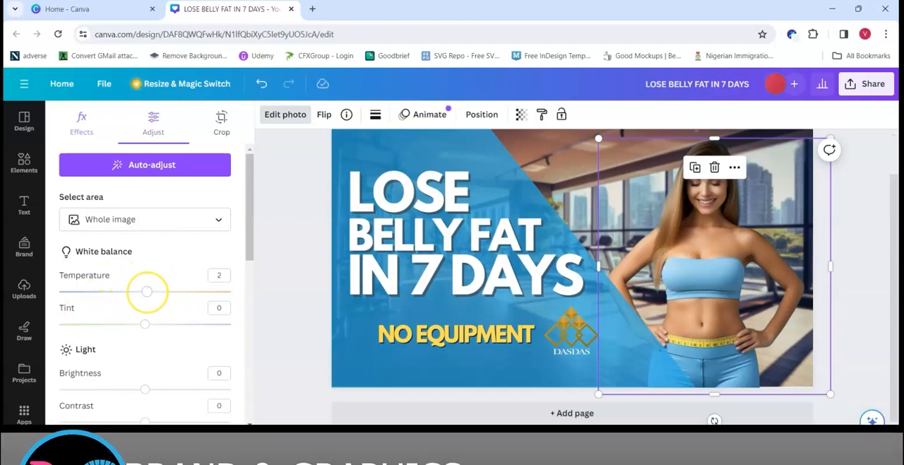
pyautogui.moveTo(145, 291); pyautogui.dragTo(231, 291)
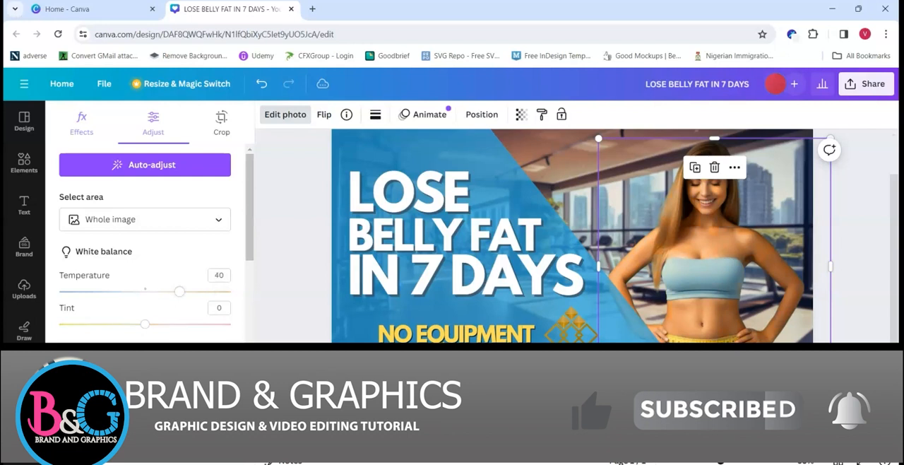
pyautogui.moveTo(180, 291); pyautogui.dragTo(116, 291)
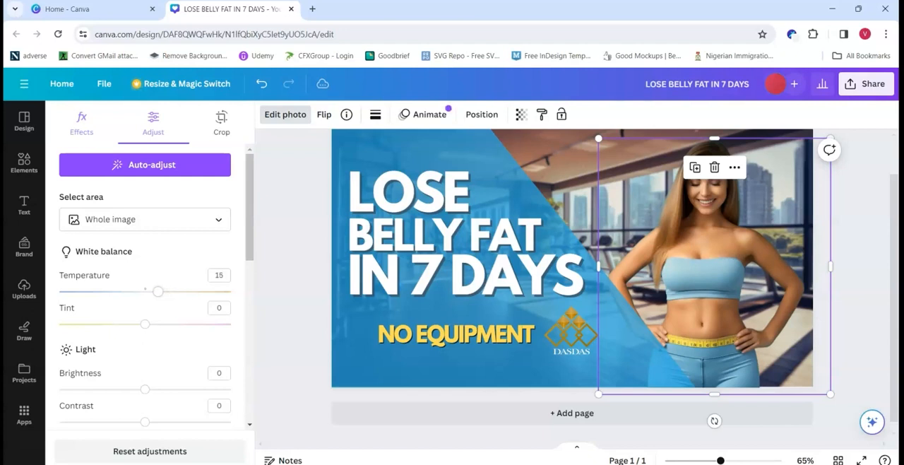
pyautogui.moveTo(157, 291); pyautogui.dragTo(158, 292)
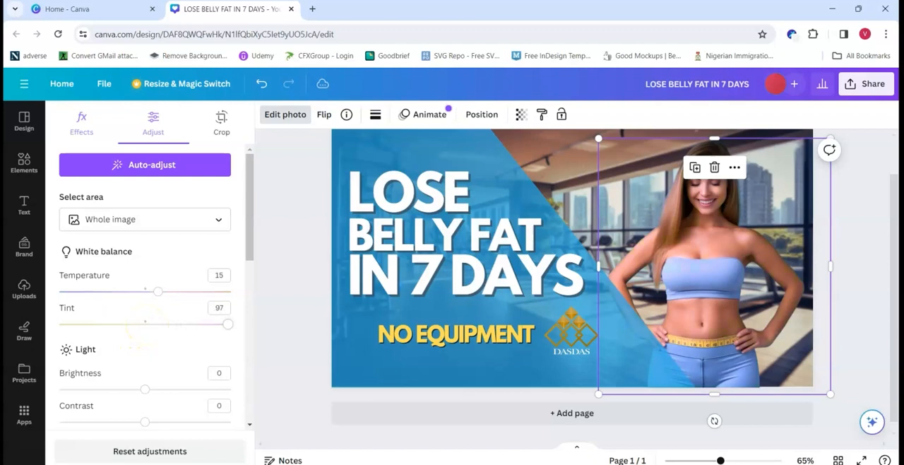
pyautogui.moveTo(228, 324); pyautogui.dragTo(60, 324)
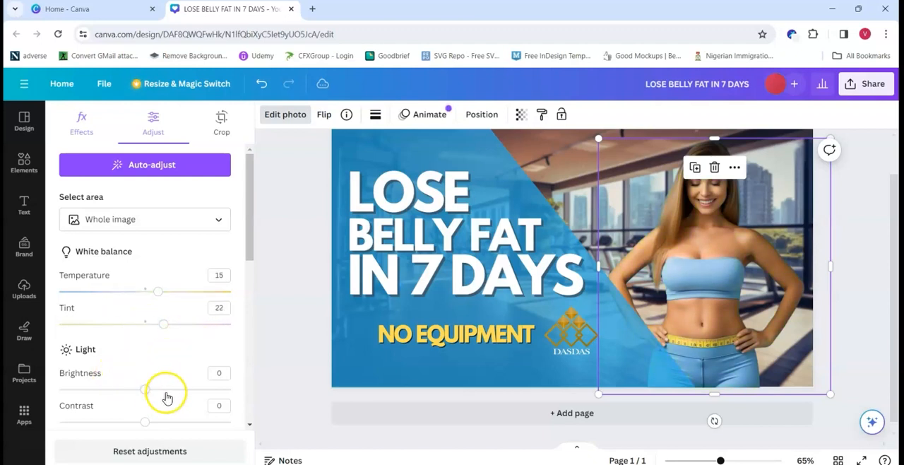
# Step: Set the light adjustments of the woman's photo to brightness 10 and highlights 10, keeping contrast at 0
pyautogui.moveTo(145, 388)
pyautogui.mouseDown()
pyautogui.moveTo(228, 389)
pyautogui.moveTo(63, 389)
pyautogui.moveTo(173, 389)
pyautogui.moveTo(159, 389)
pyautogui.mouseUp()
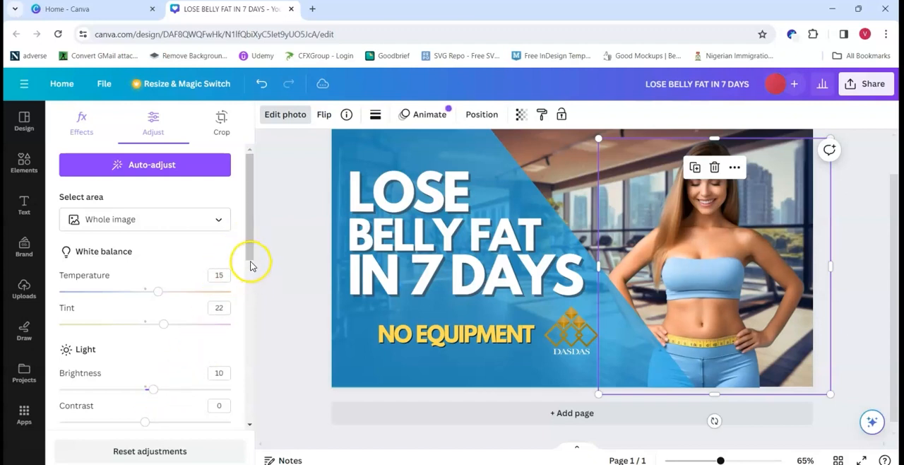
pyautogui.scroll(-3, 231, 335)
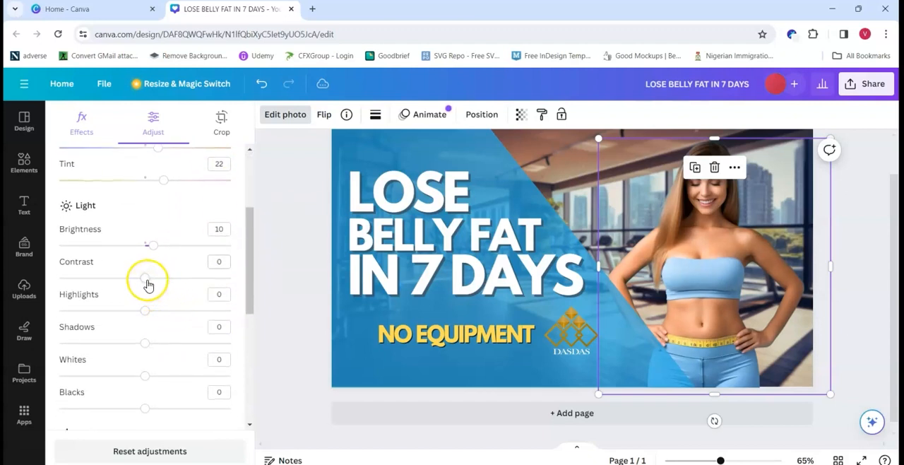
pyautogui.moveTo(147, 277)
pyautogui.mouseDown()
pyautogui.moveTo(168, 278)
pyautogui.moveTo(145, 278)
pyautogui.mouseUp()
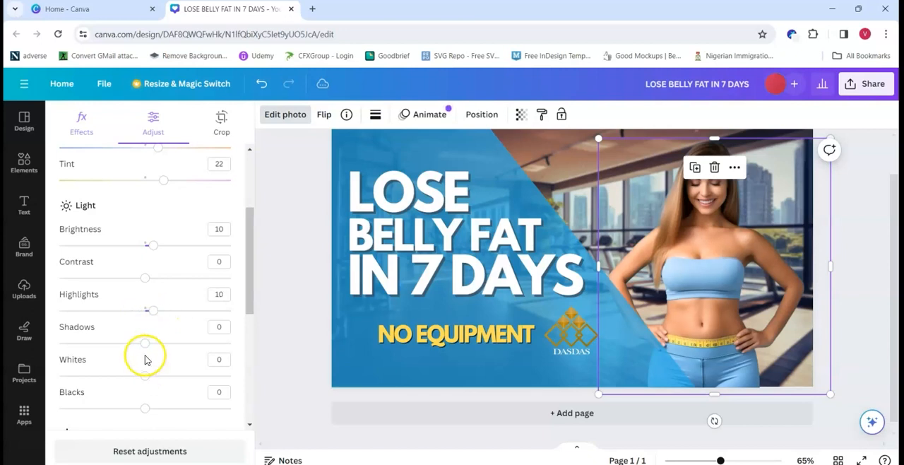
# Step: Set the woman's photo to vibrance 22, saturation 2 and sharpness 73, and deselect it
pyautogui.scroll(-4, 165, 379)
pyautogui.moveTo(145, 322); pyautogui.dragTo(163, 323)
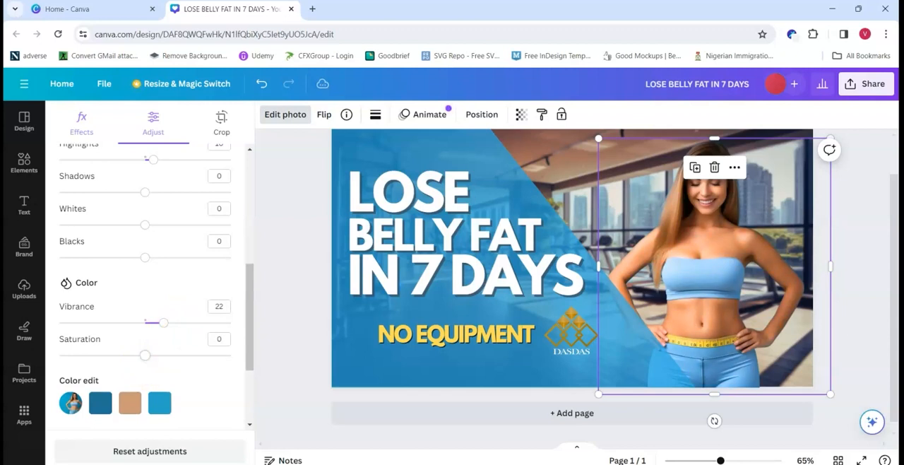
pyautogui.moveTo(145, 355); pyautogui.dragTo(147, 355)
pyautogui.scroll(-2, 219, 318)
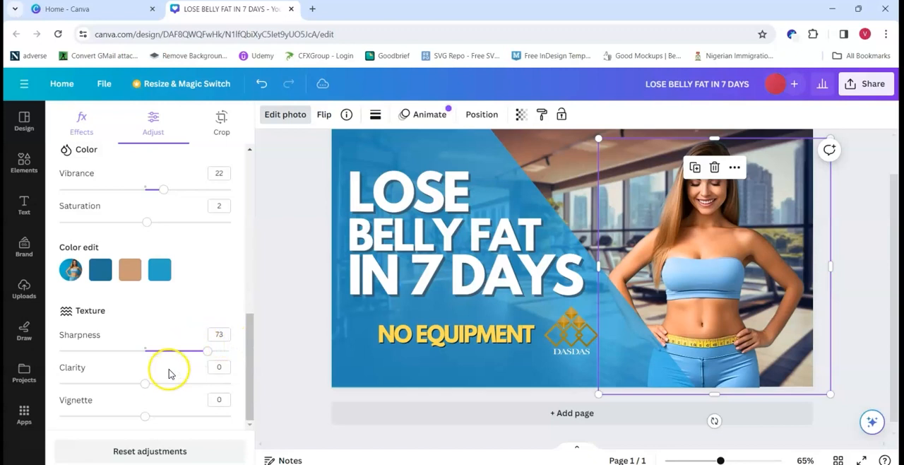
pyautogui.click(857, 242)
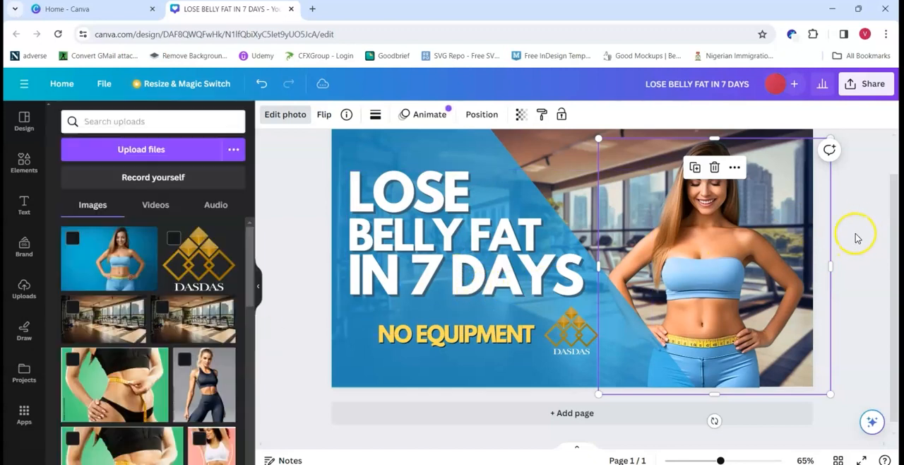
pyautogui.click(867, 199)
# Step: Download the finished thumbnail as a PNG at size 1 (1,280 × 720 px)
pyautogui.moveTo(720, 459)
pyautogui.mouseDown()
pyautogui.moveTo(737, 460)
pyautogui.moveTo(725, 460)
pyautogui.mouseUp()
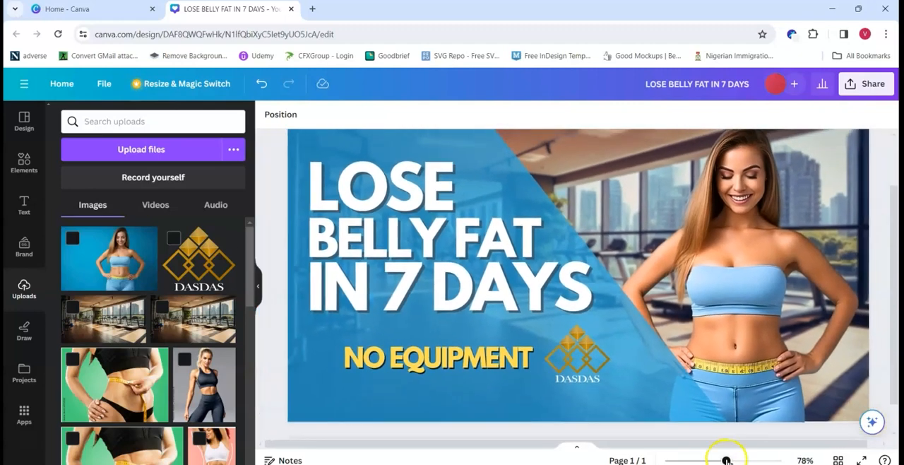
pyautogui.click(852, 87)
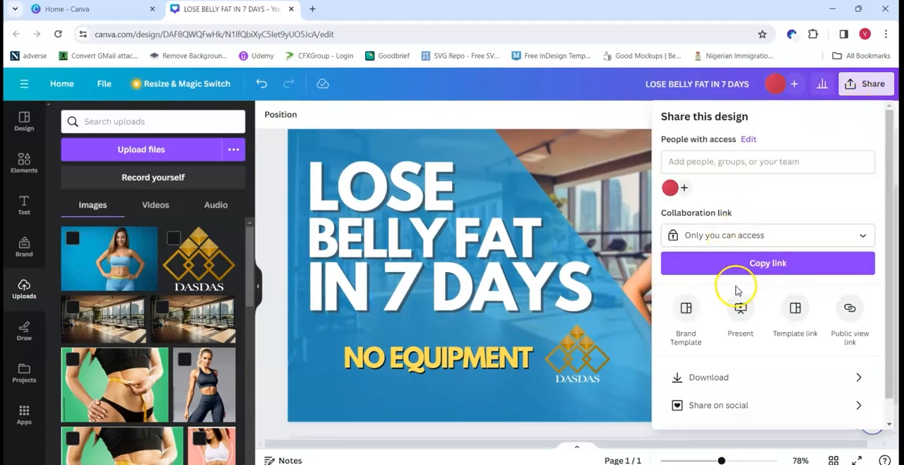
pyautogui.click(777, 378)
pyautogui.click(873, 170)
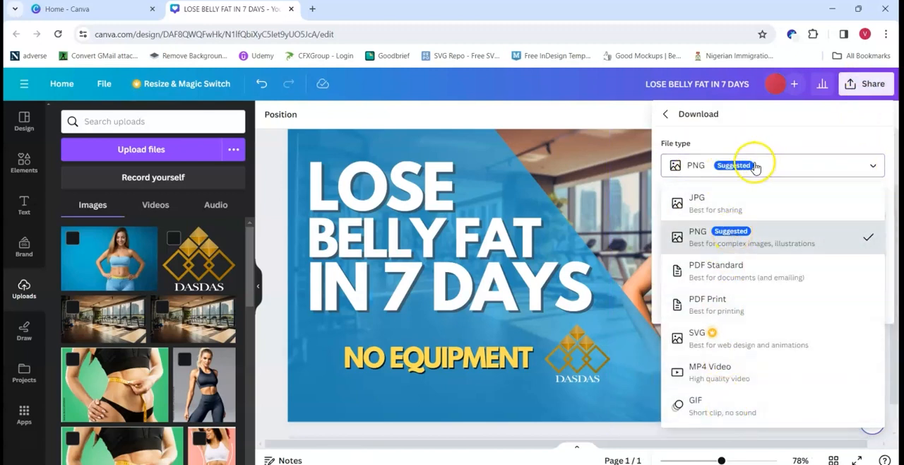
pyautogui.click(713, 239)
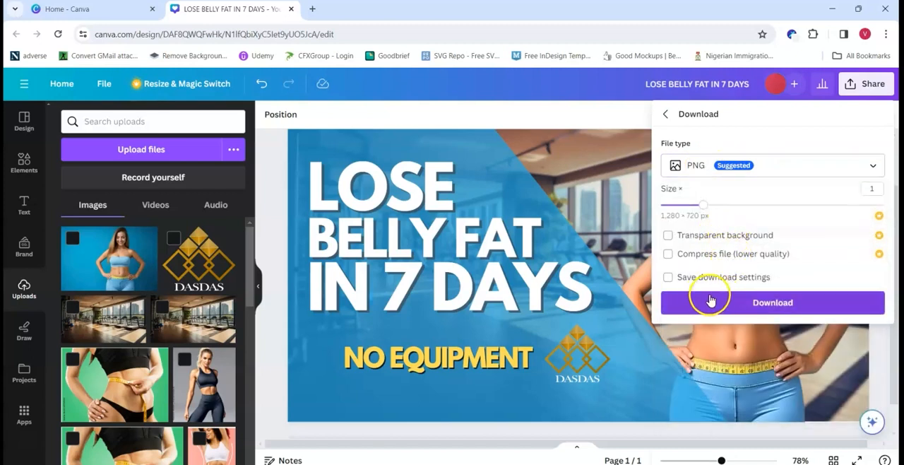
pyautogui.click(769, 317)
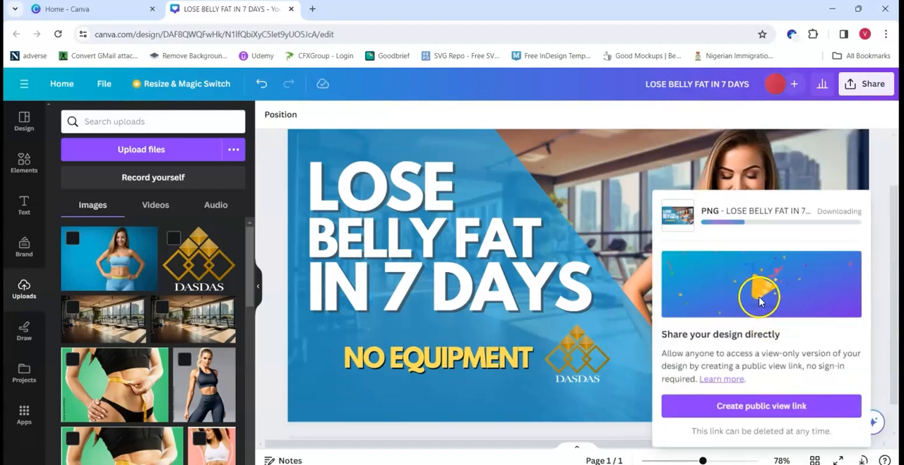